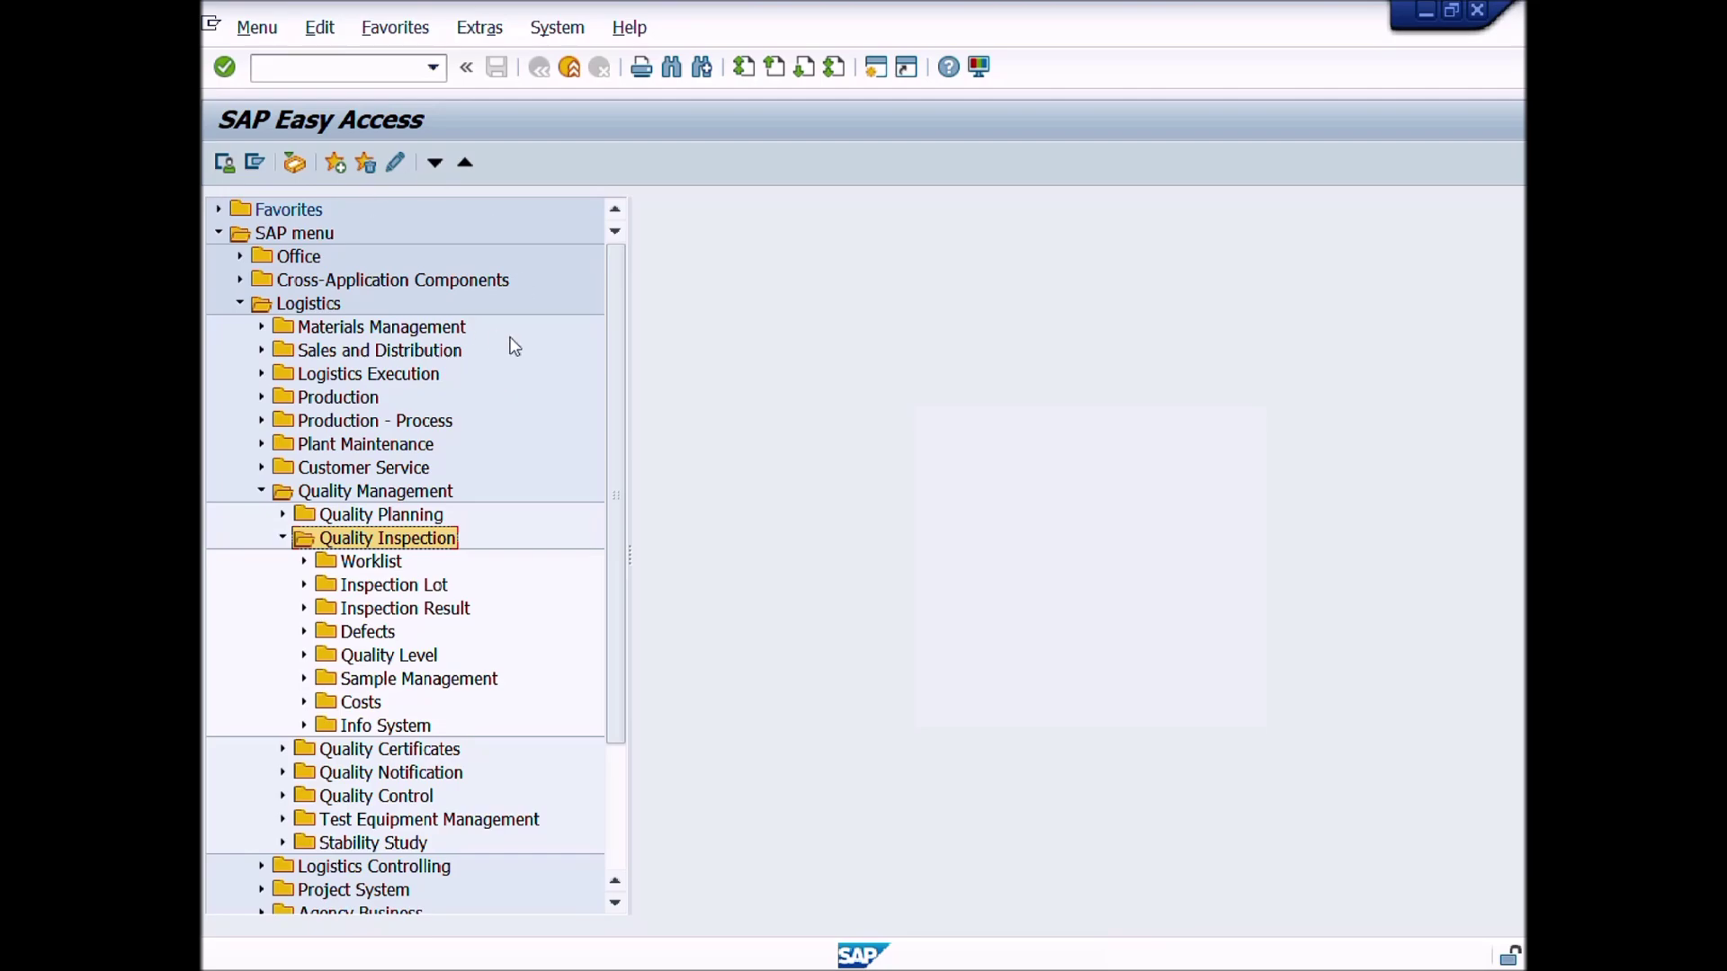
# Step: Run transaction QP01 to open Create Inspection Plan
pyautogui.click(412, 523)
pyautogui.click(414, 540)
pyautogui.click(333, 67)
pyautogui.write('QP01')
pyautogui.click(225, 67)
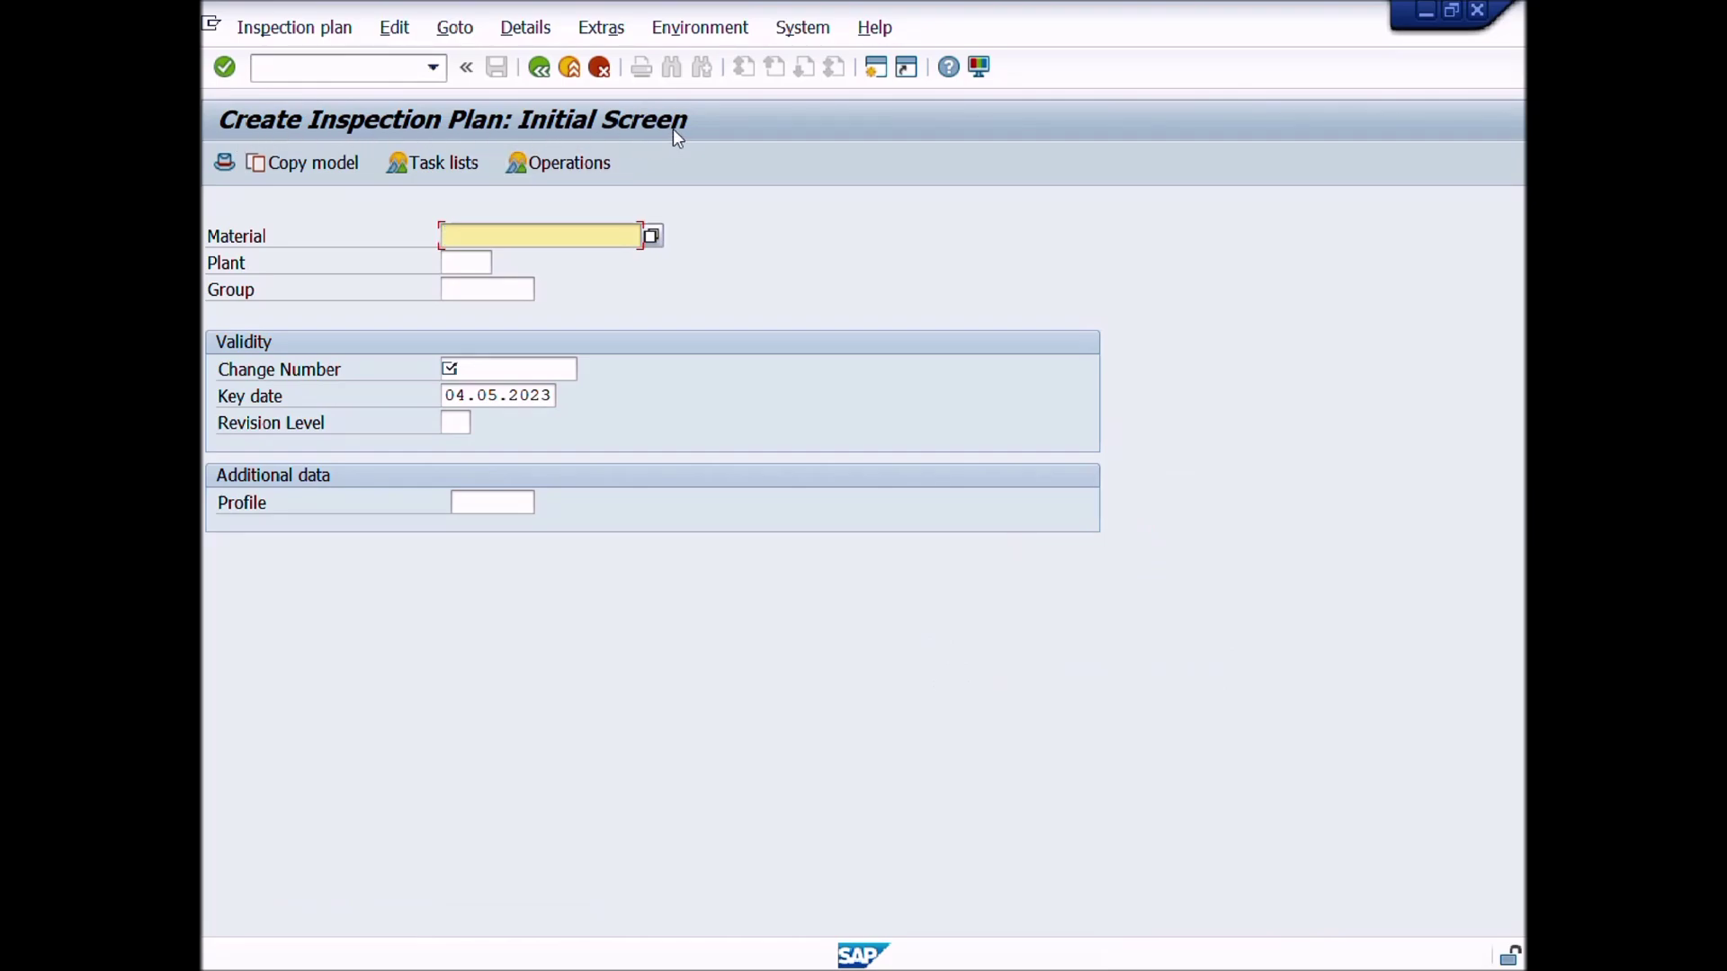
# Step: Enter material 20000559 and plant 1000 from the input history
pyautogui.click(488, 230)
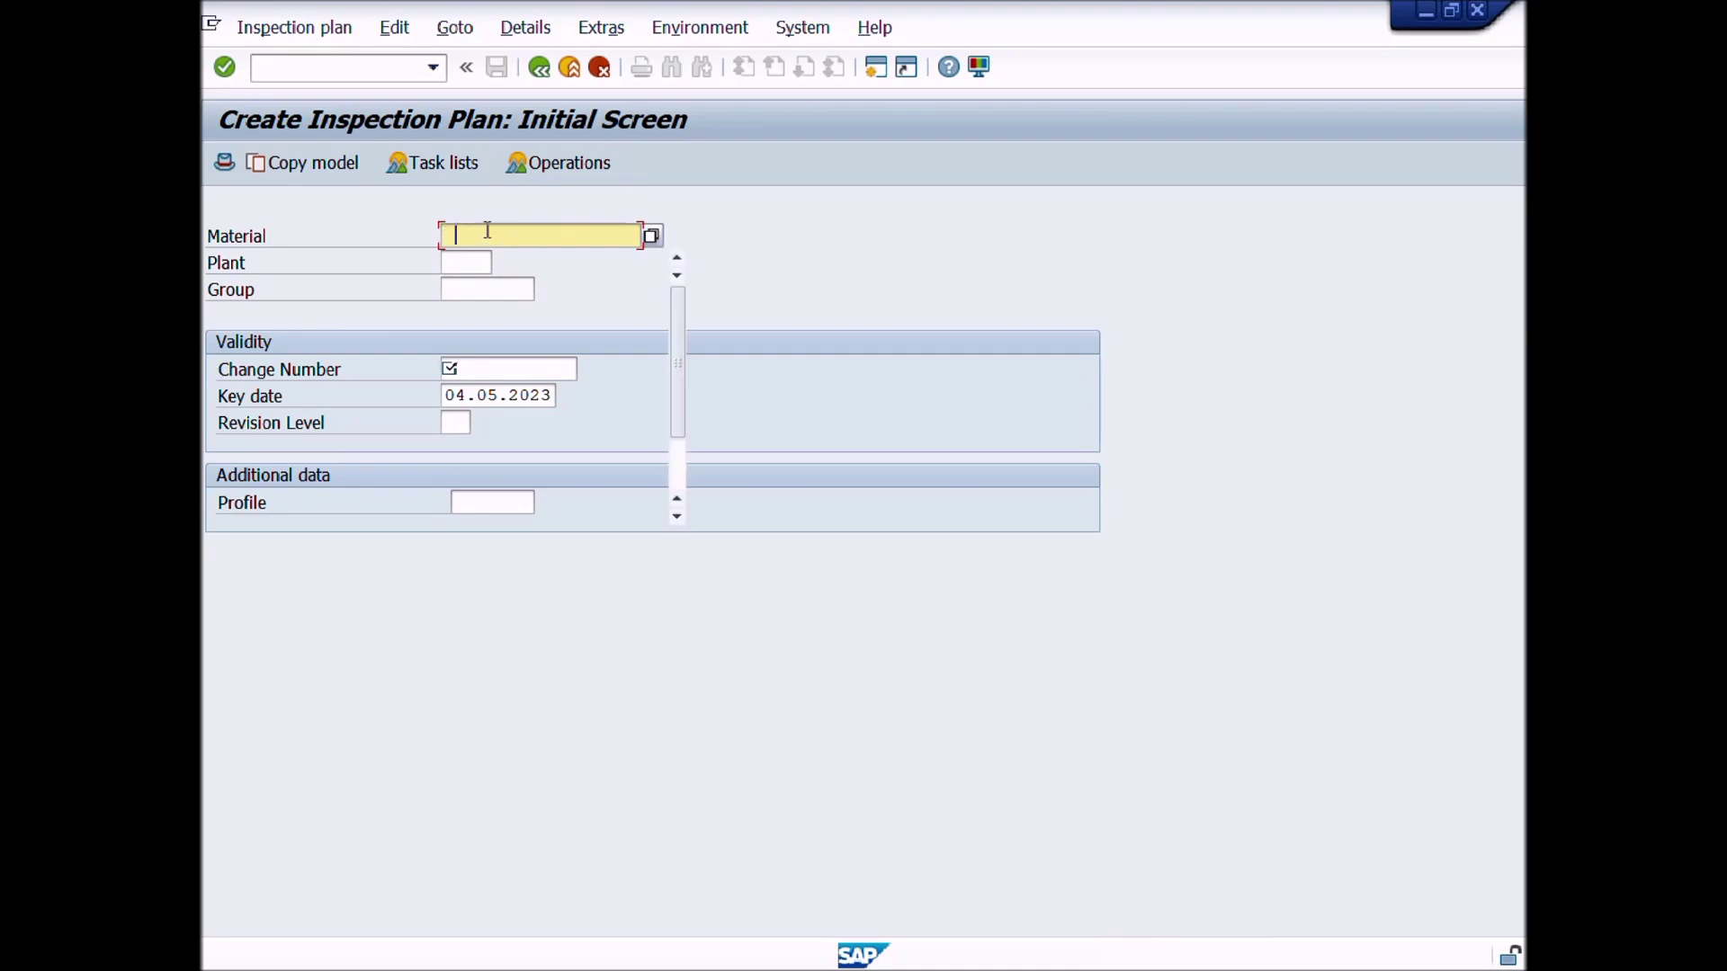
pyautogui.click(497, 269)
pyautogui.doubleClick(531, 234)
pyautogui.click(465, 264)
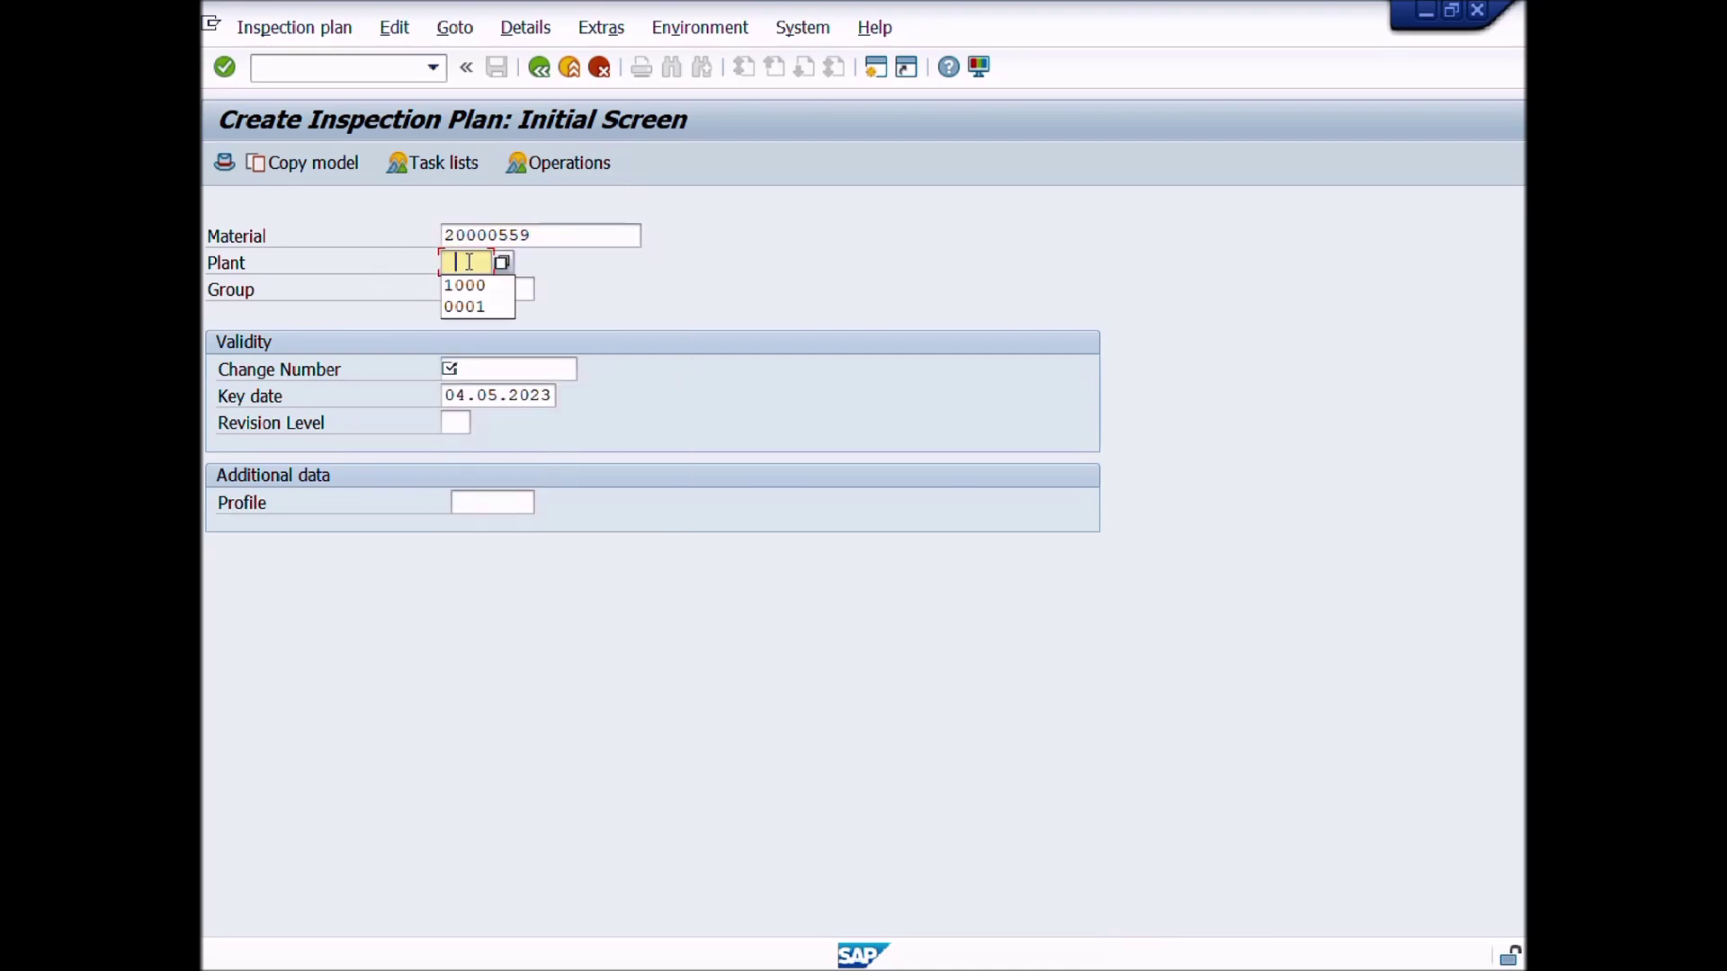
pyautogui.click(473, 283)
pyautogui.click(447, 370)
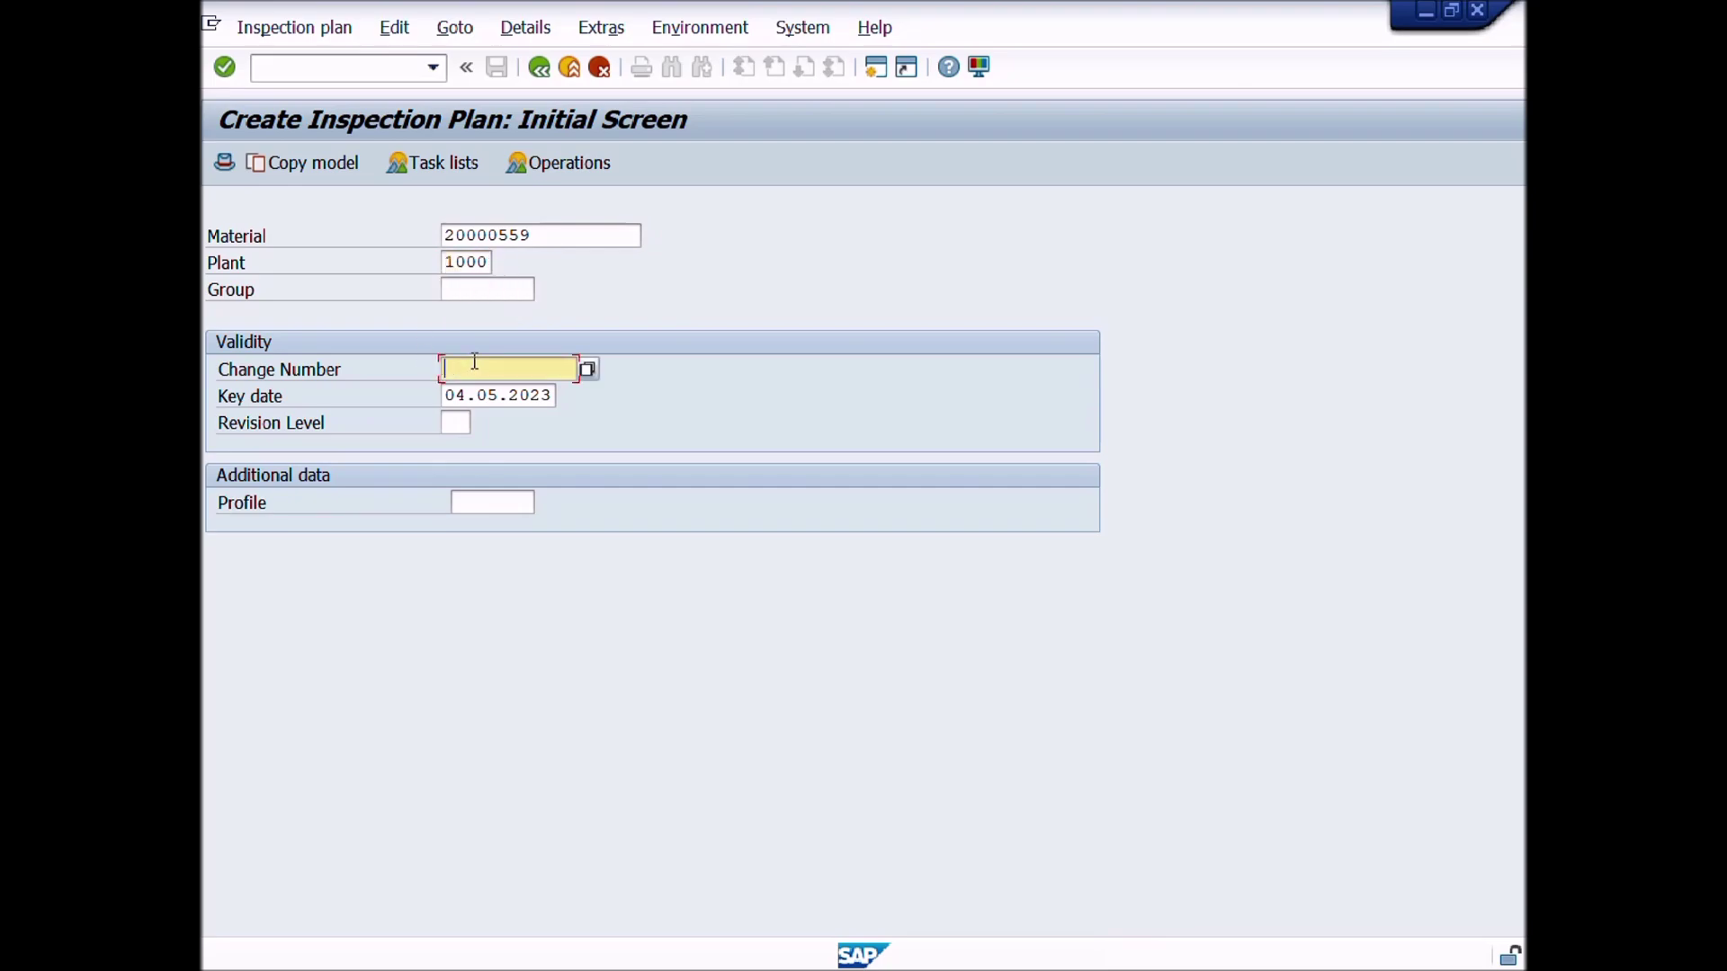
pyautogui.click(499, 406)
pyautogui.moveTo(449, 370); pyautogui.dragTo(673, 372)
pyautogui.press('Delete')
pyautogui.click(563, 392)
pyautogui.moveTo(448, 397); pyautogui.dragTo(542, 440)
pyautogui.press('Delete')
pyautogui.click(520, 416)
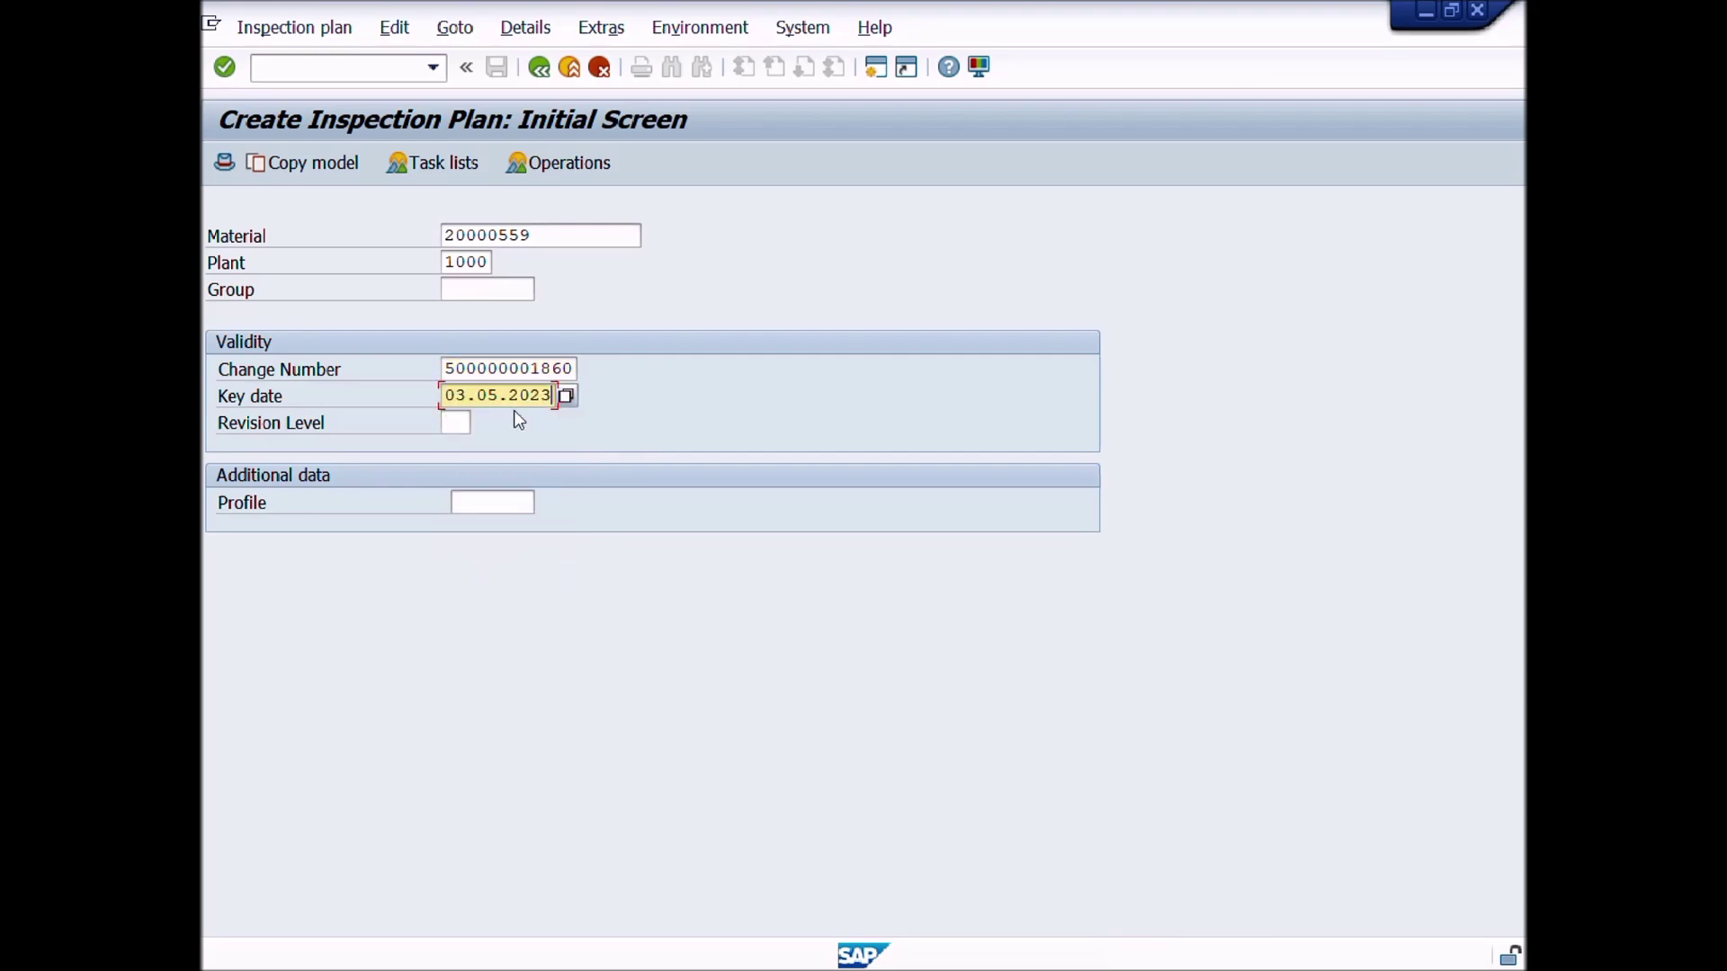
pyautogui.click(365, 165)
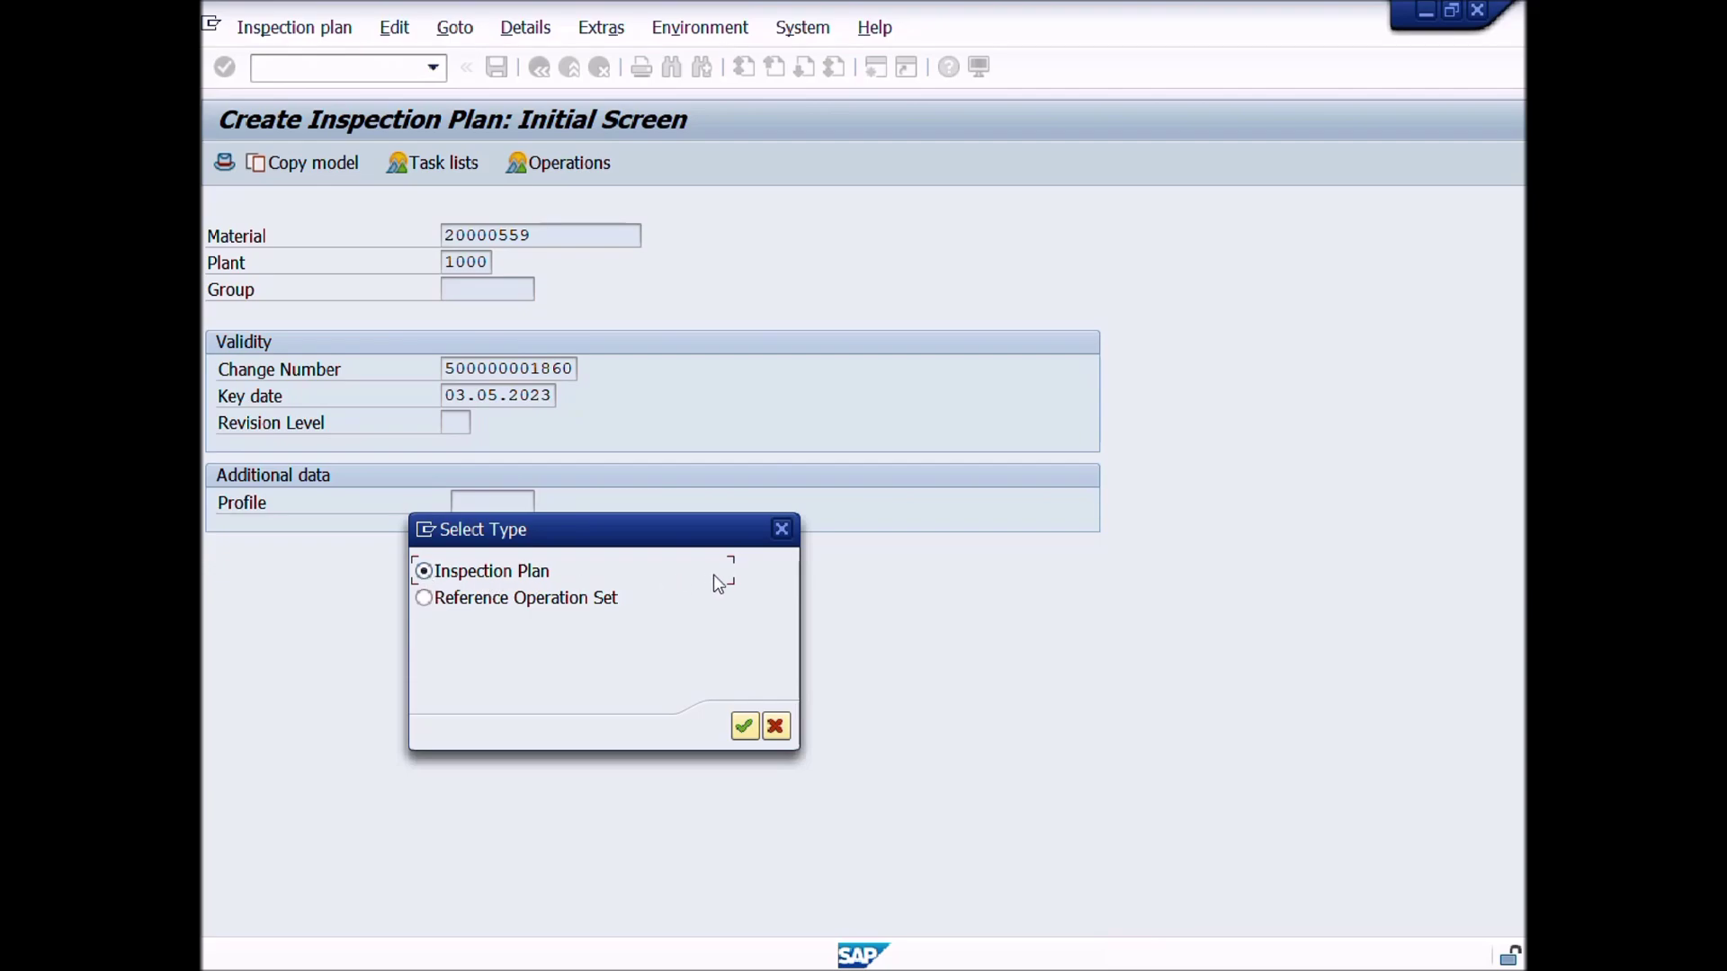
# Step: Keep Inspection Plan as the type to copy from and continue
pyautogui.click(743, 727)
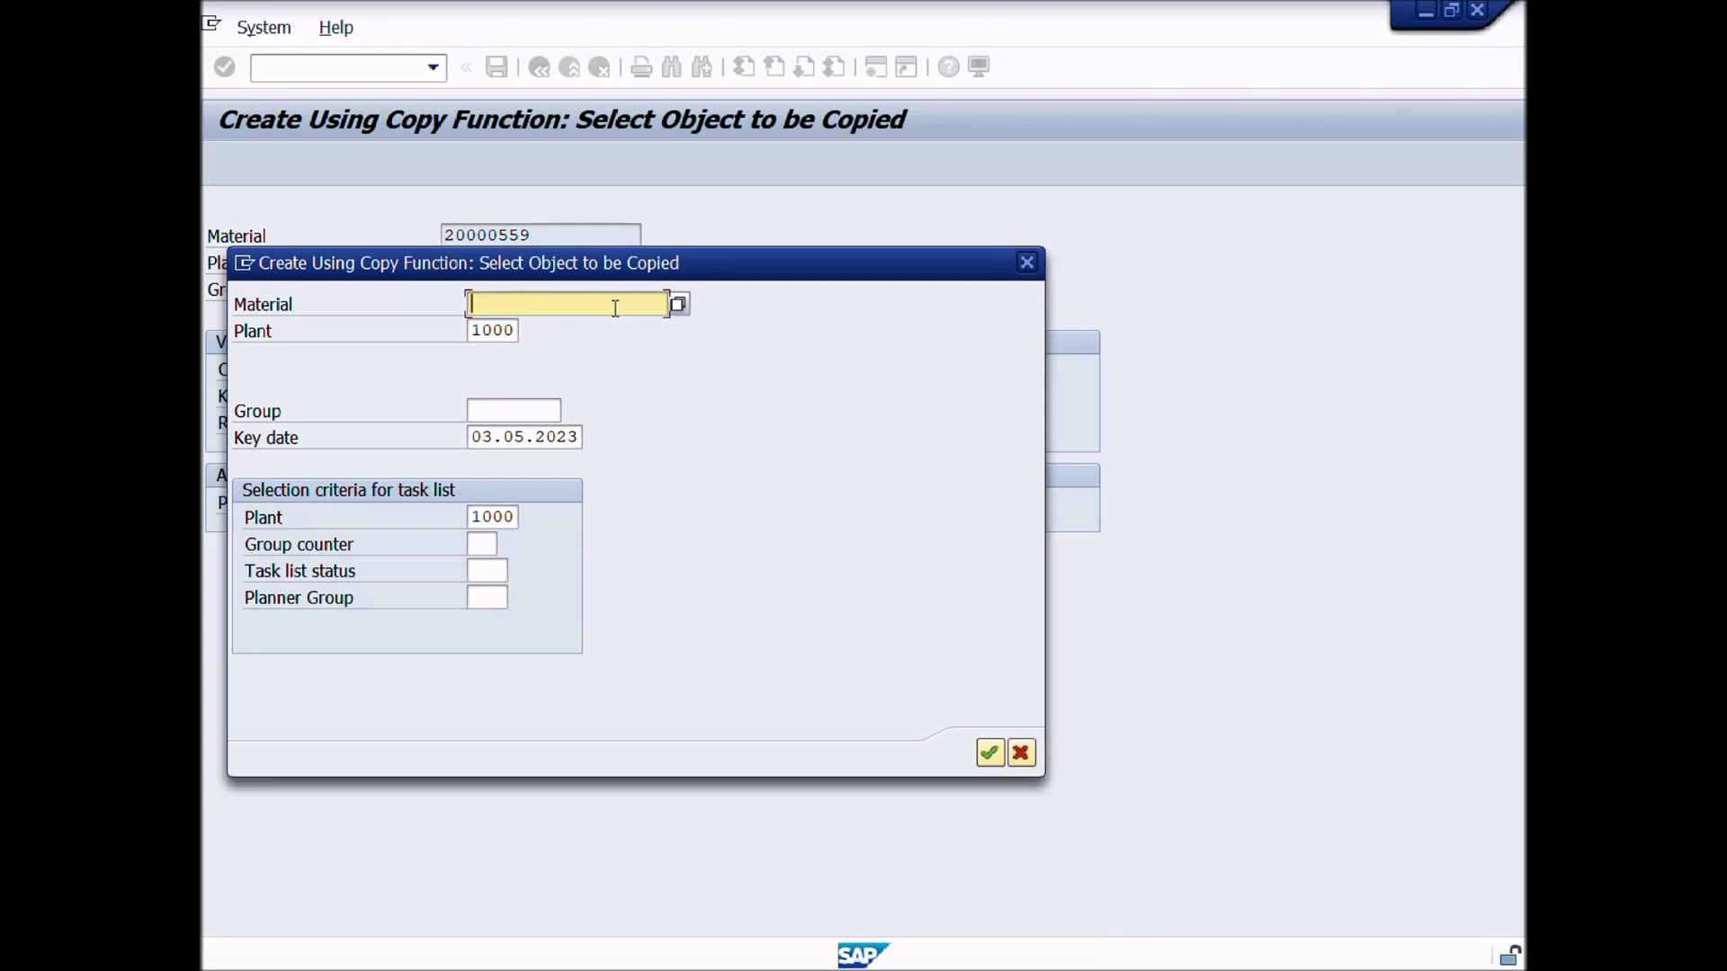
# Step: Set material 20000815, plant 1000, key date 03.05.2023 as the copy source and confirm
pyautogui.click(676, 303)
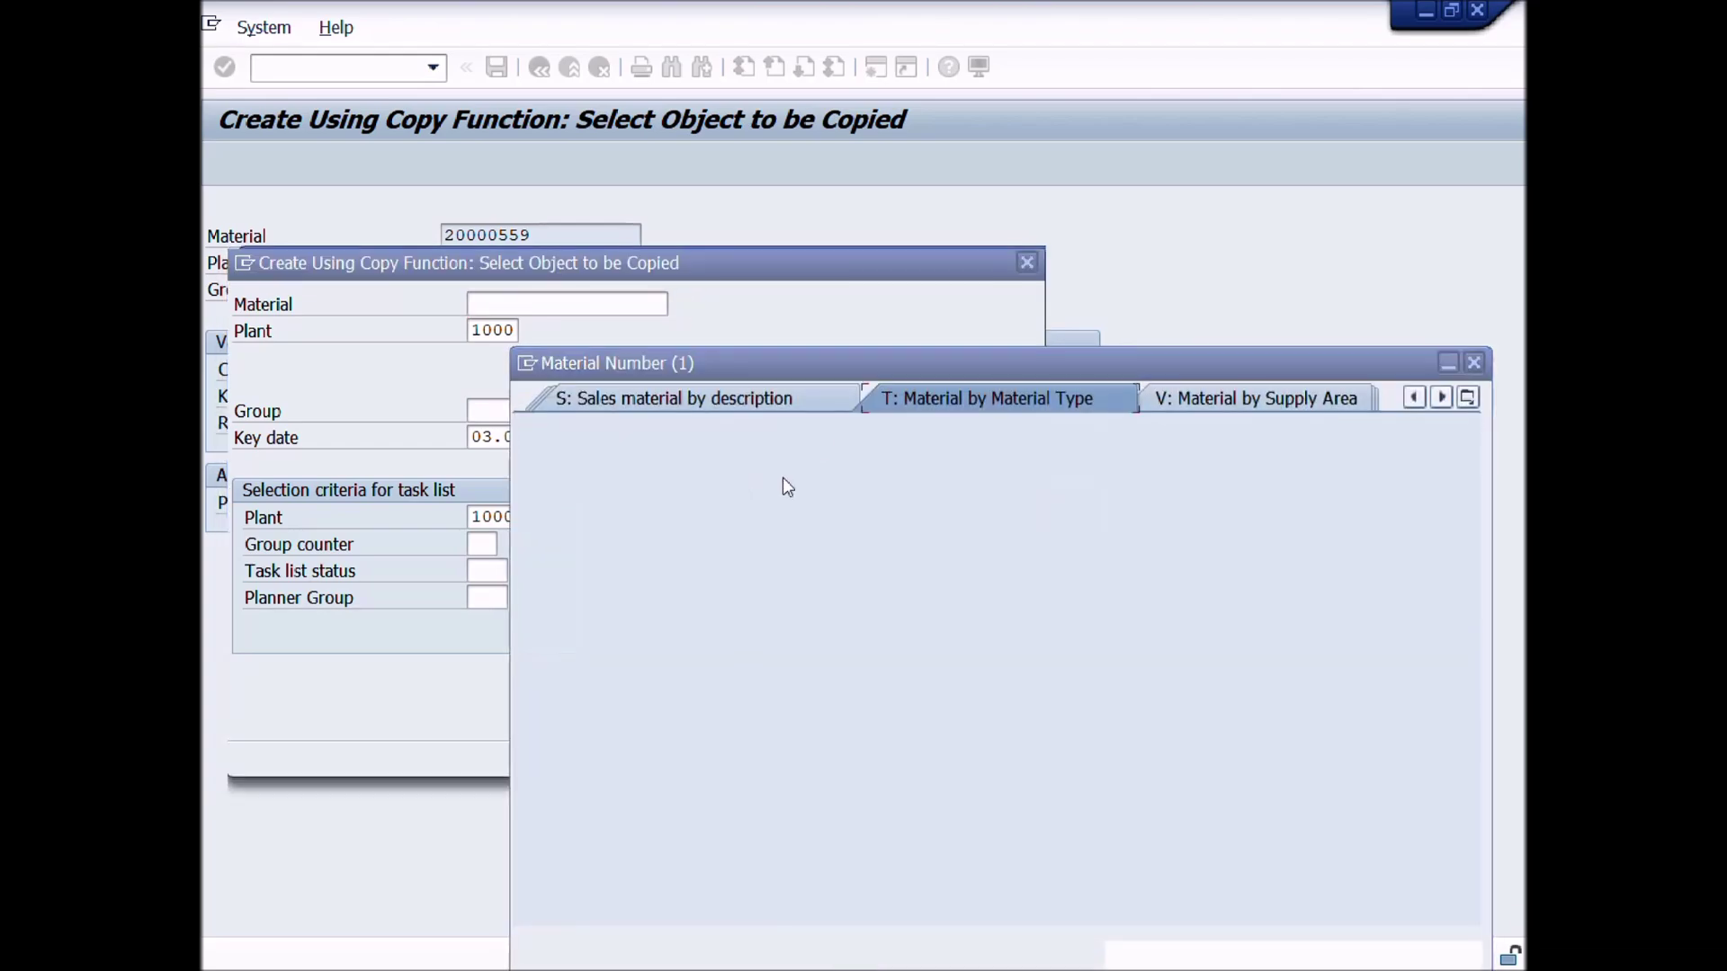
pyautogui.click(790, 500)
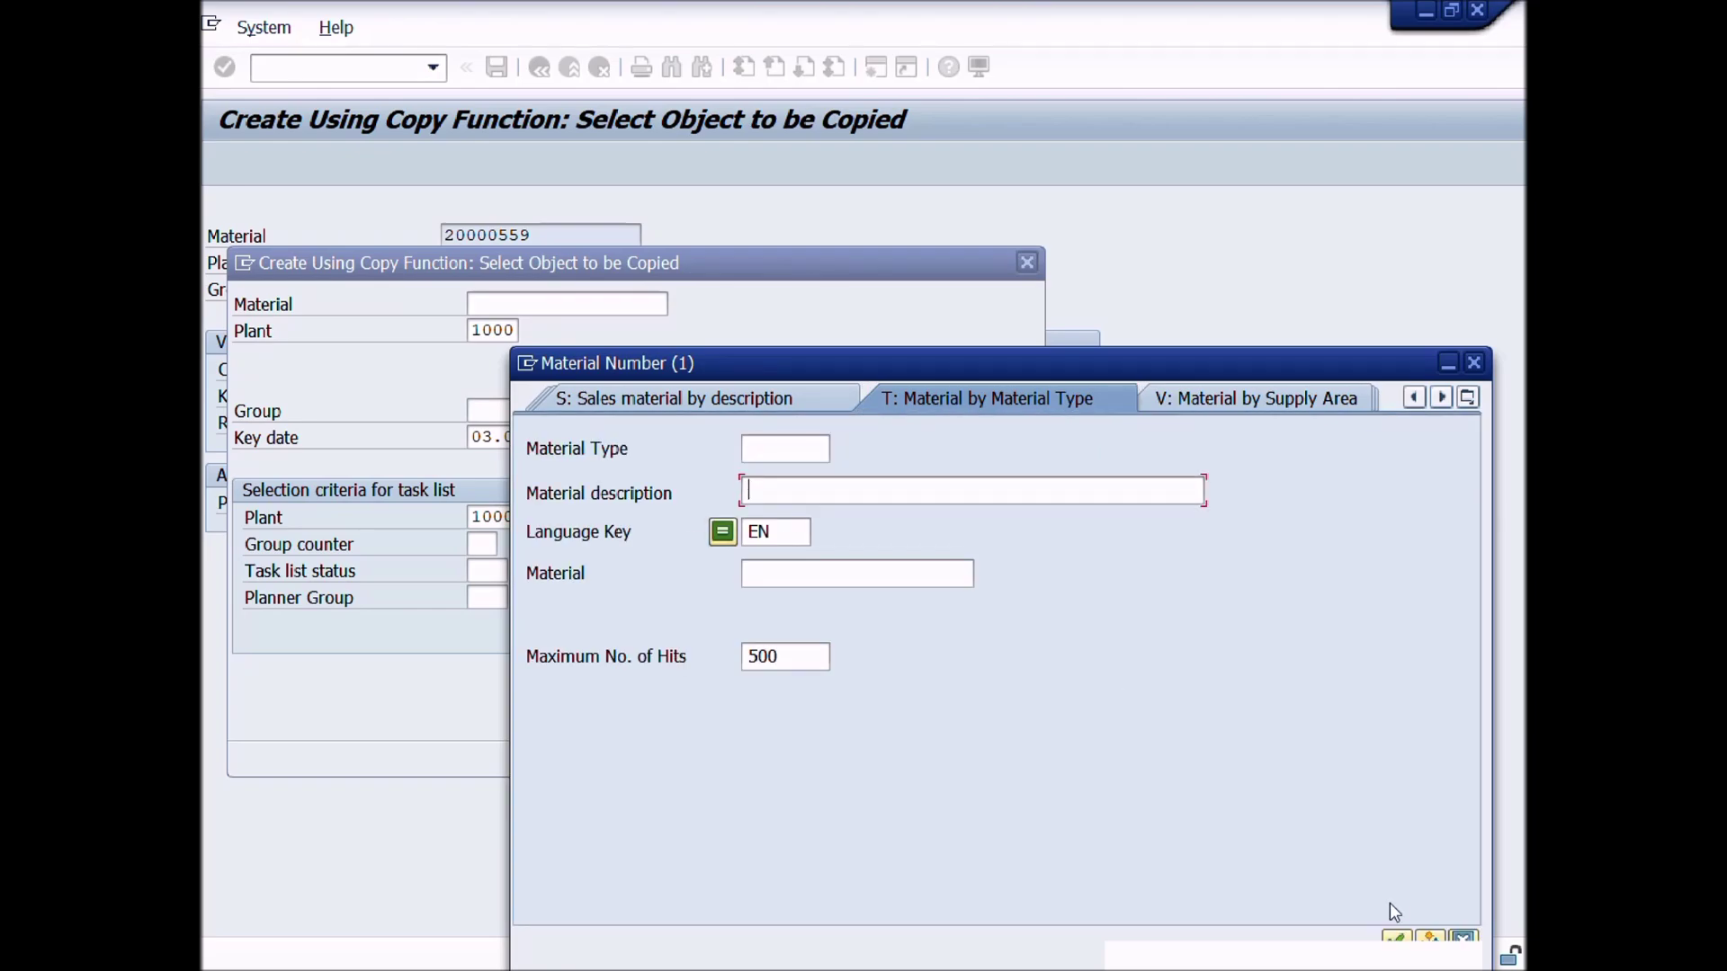
pyautogui.click(1463, 936)
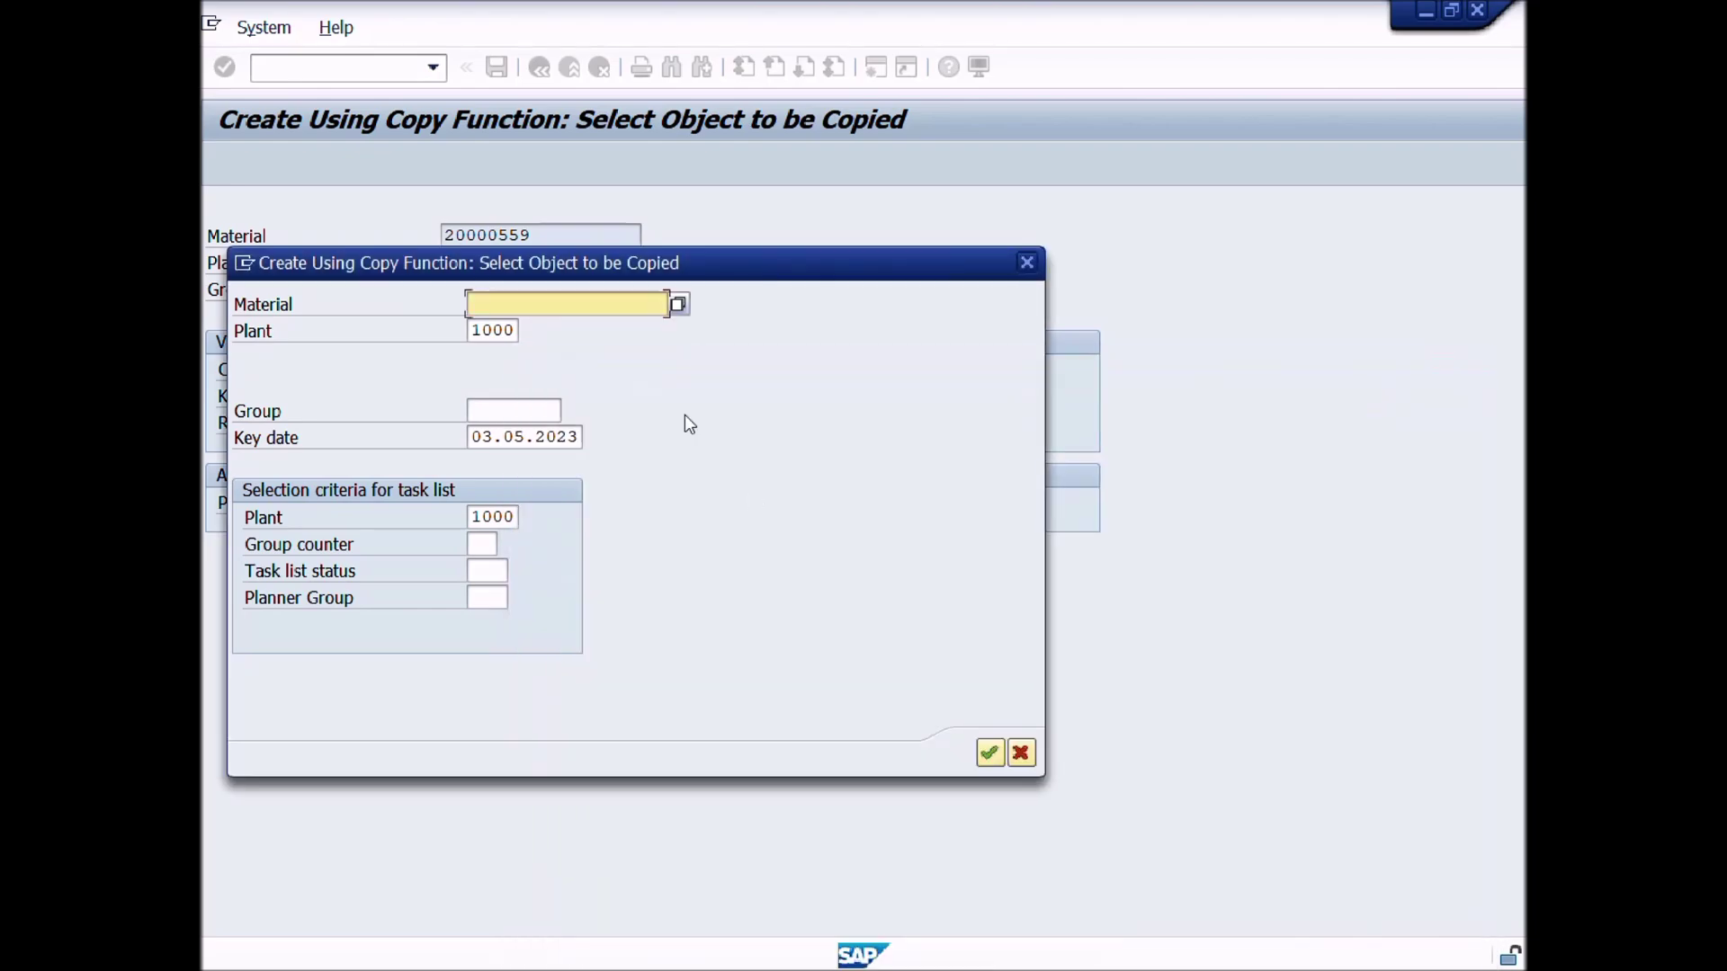
pyautogui.click(605, 313)
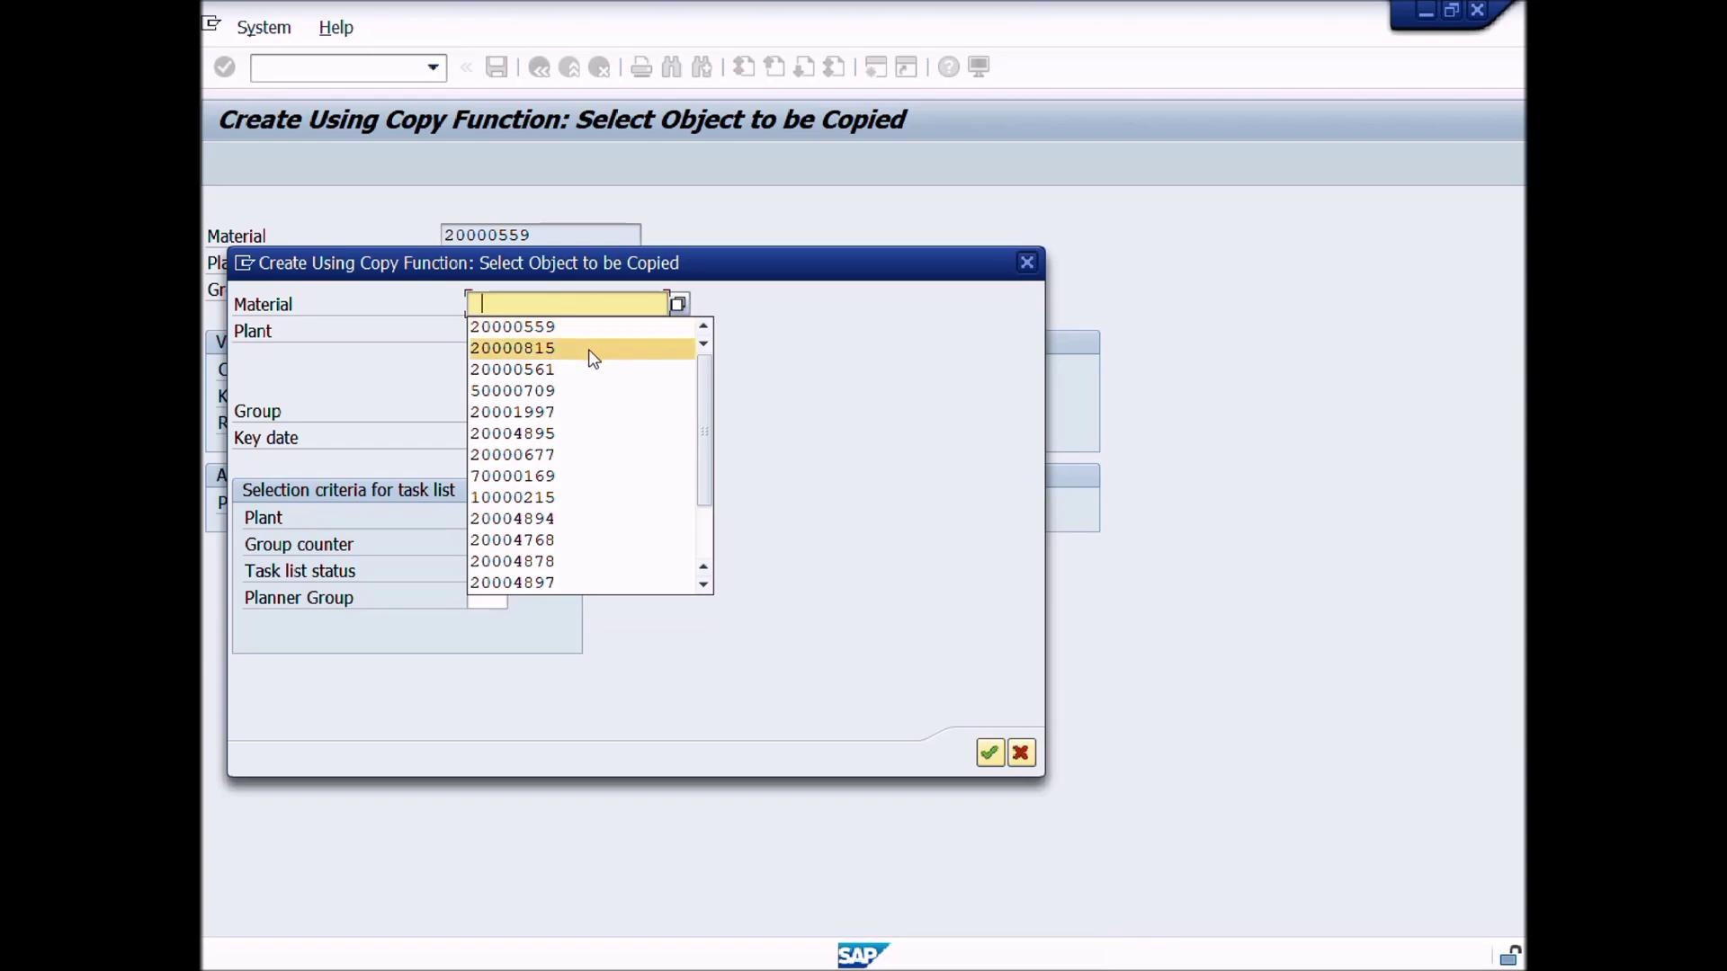
pyautogui.click(588, 349)
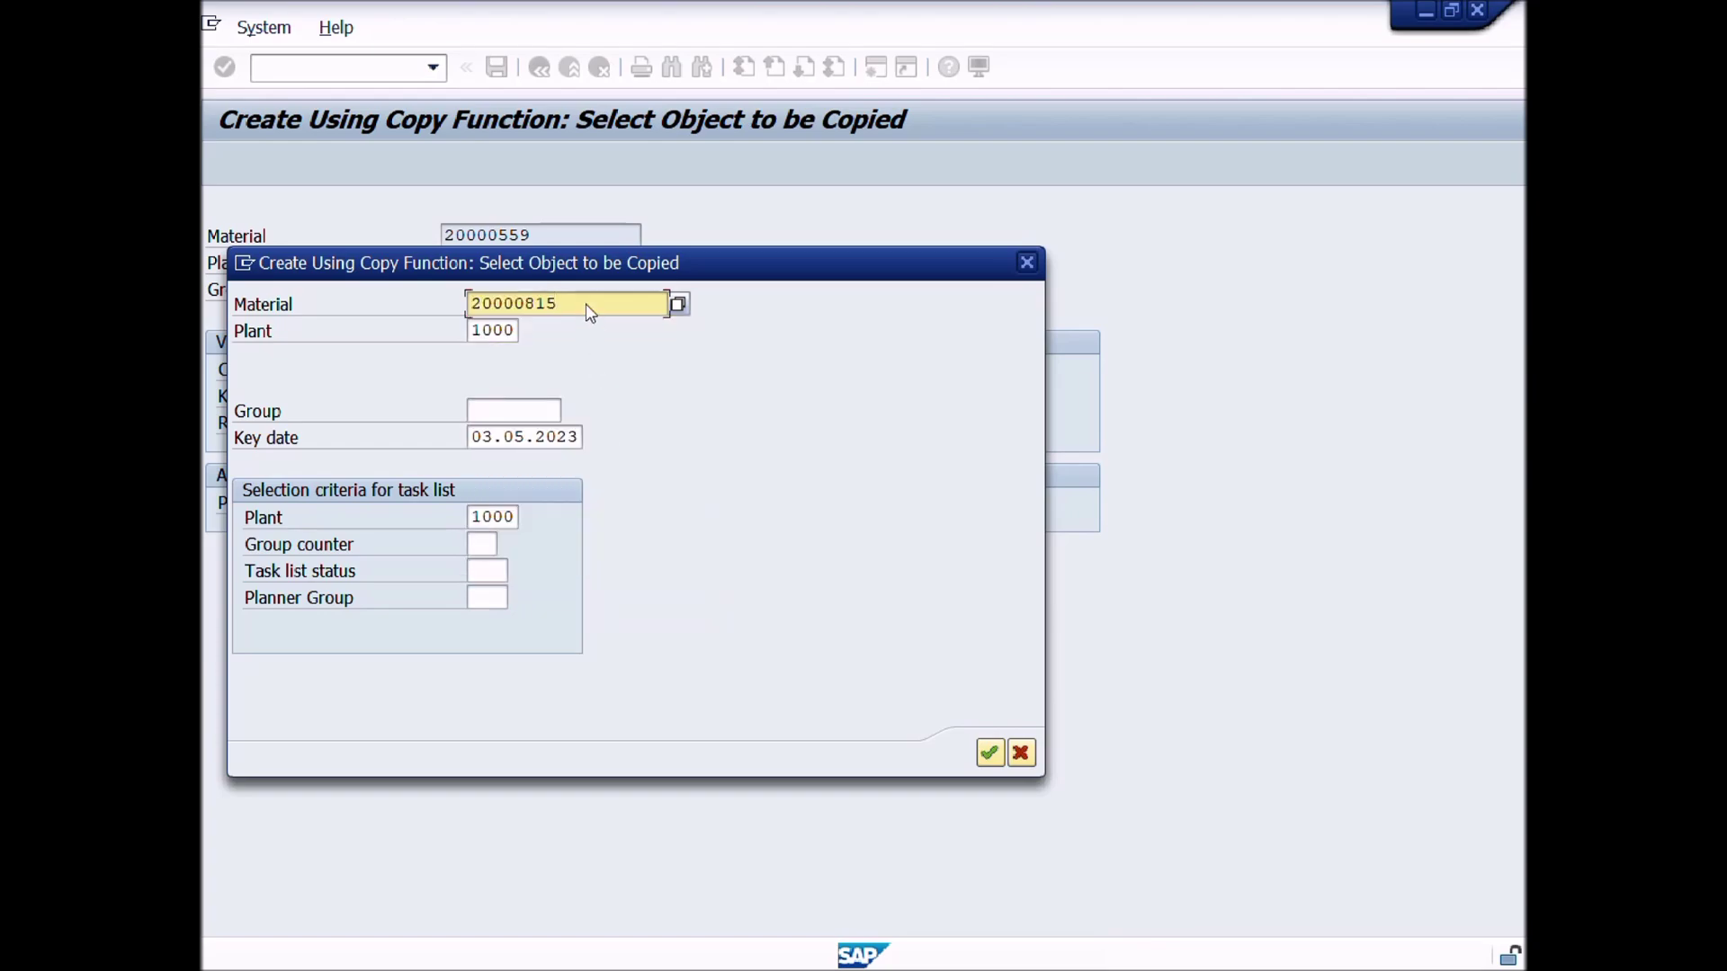
pyautogui.moveTo(585, 303); pyautogui.dragTo(406, 304)
pyautogui.click(500, 331)
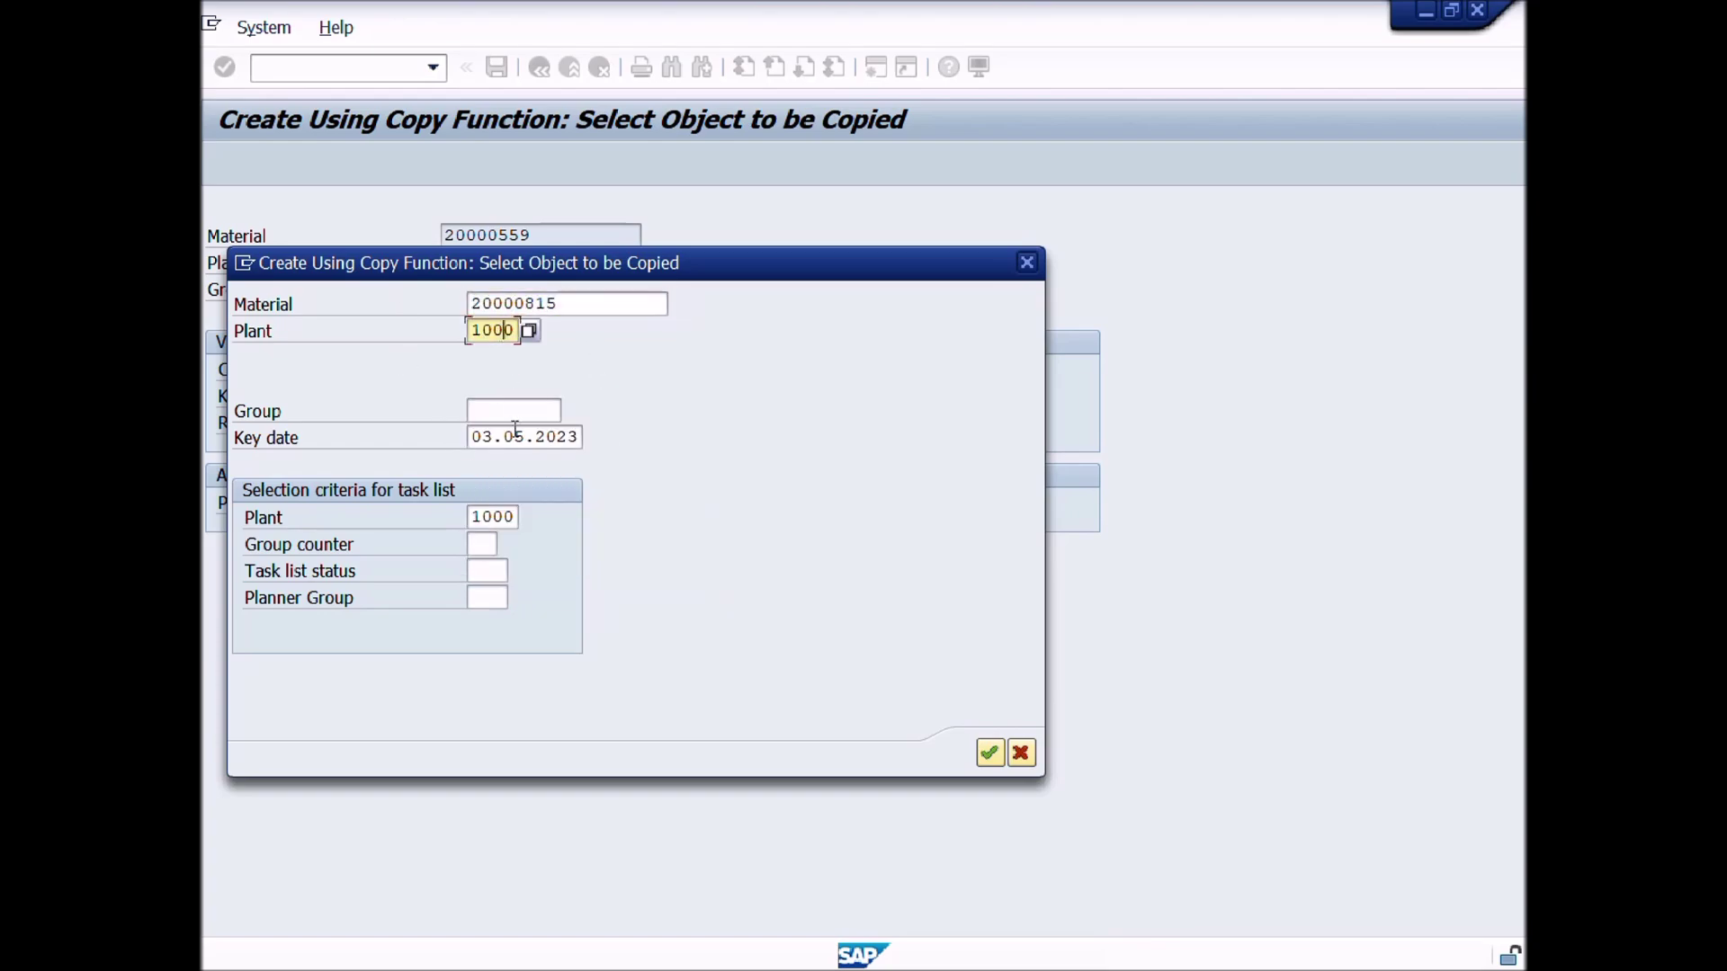
pyautogui.click(514, 437)
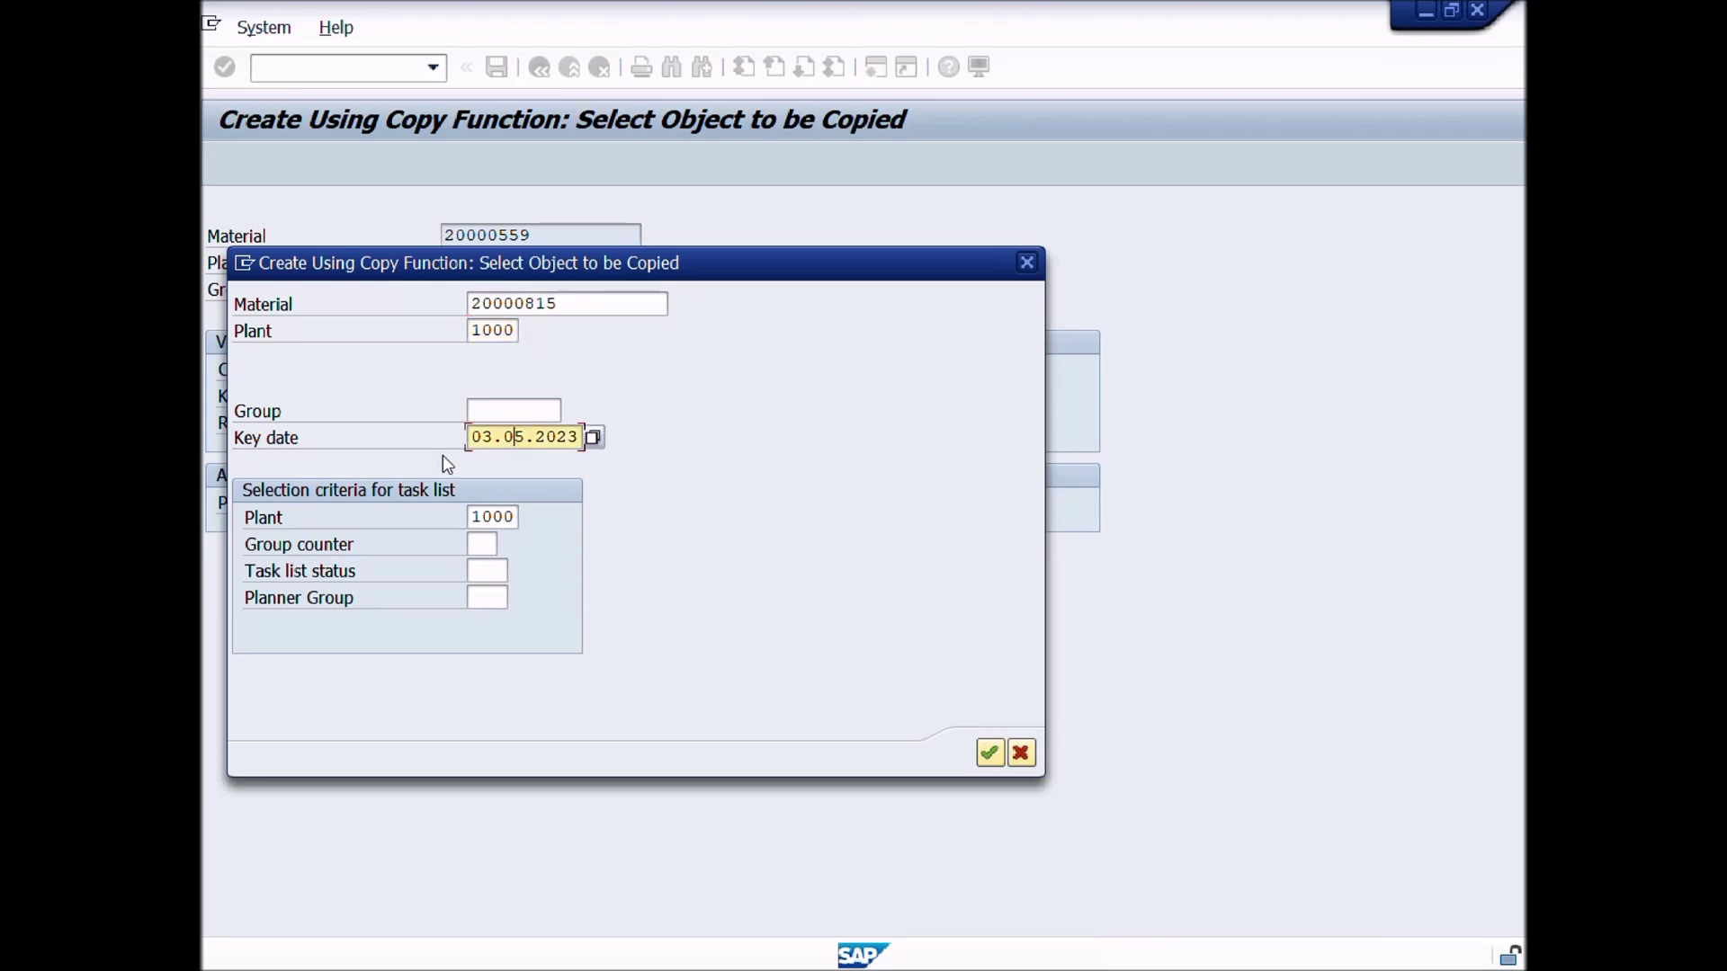
pyautogui.click(990, 753)
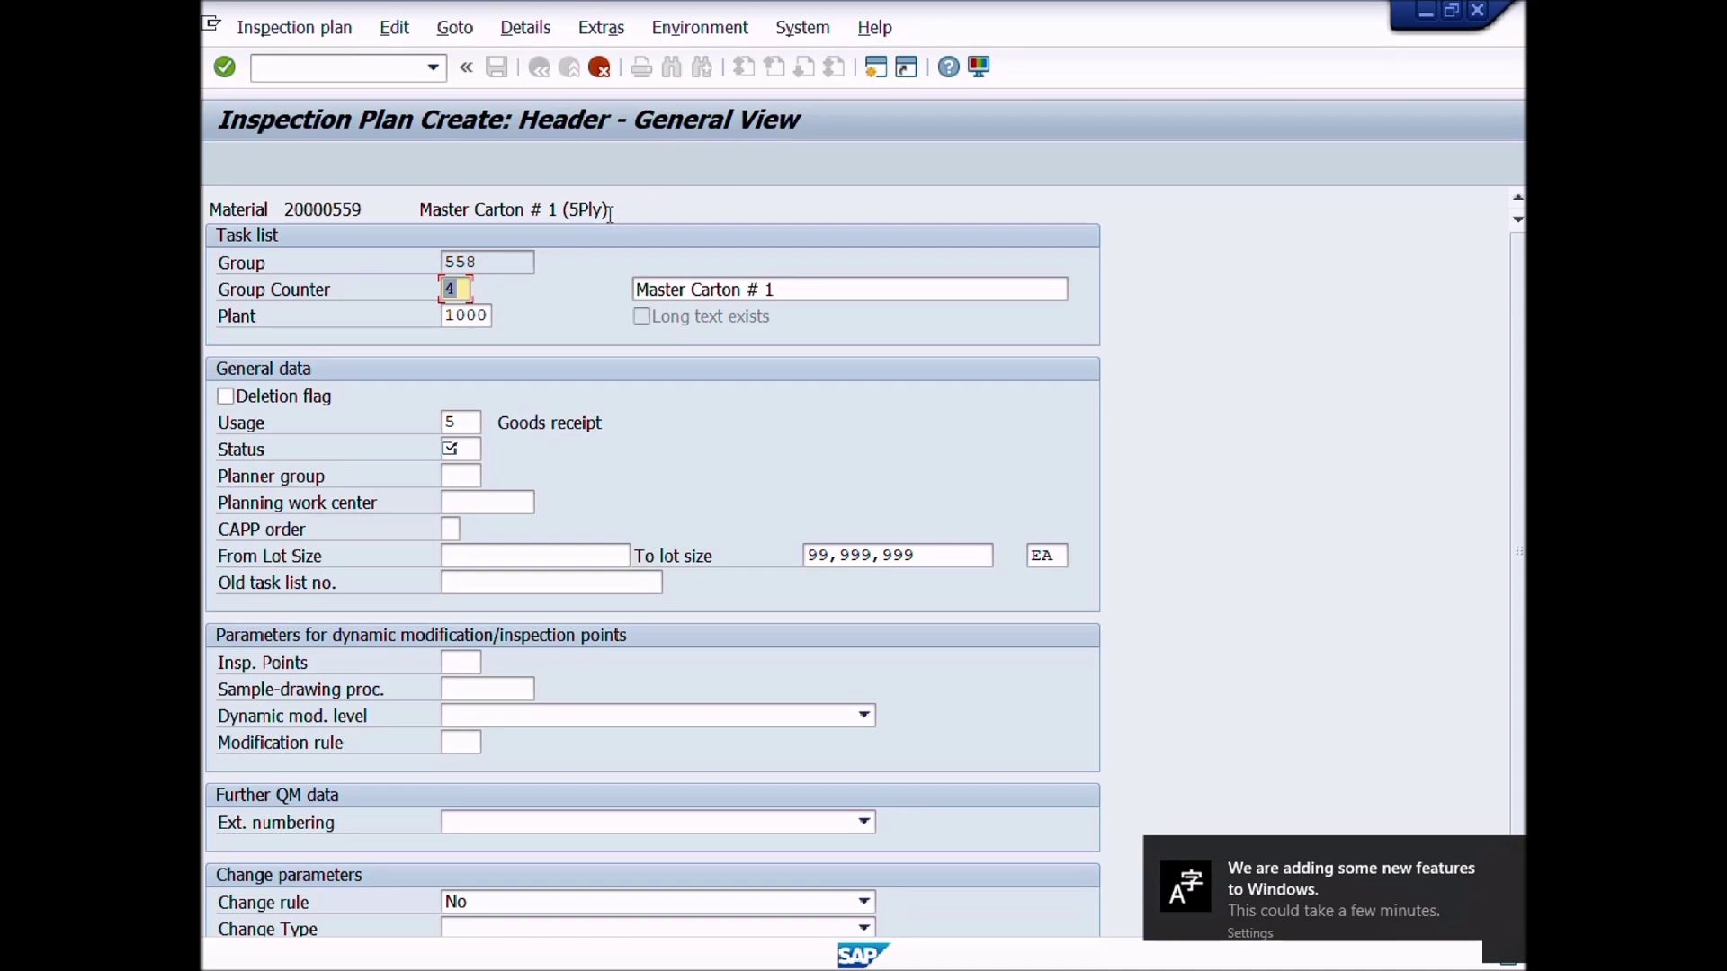
# Step: Change the plan description to 'Master Carton # 1 (5Ply)'
pyautogui.moveTo(608, 213); pyautogui.dragTo(419, 210)
pyautogui.hotkey('ctrl', 'c')
pyautogui.click(520, 259)
pyautogui.moveTo(775, 289); pyautogui.dragTo(636, 290)
pyautogui.hotkey('ctrl', 'v')
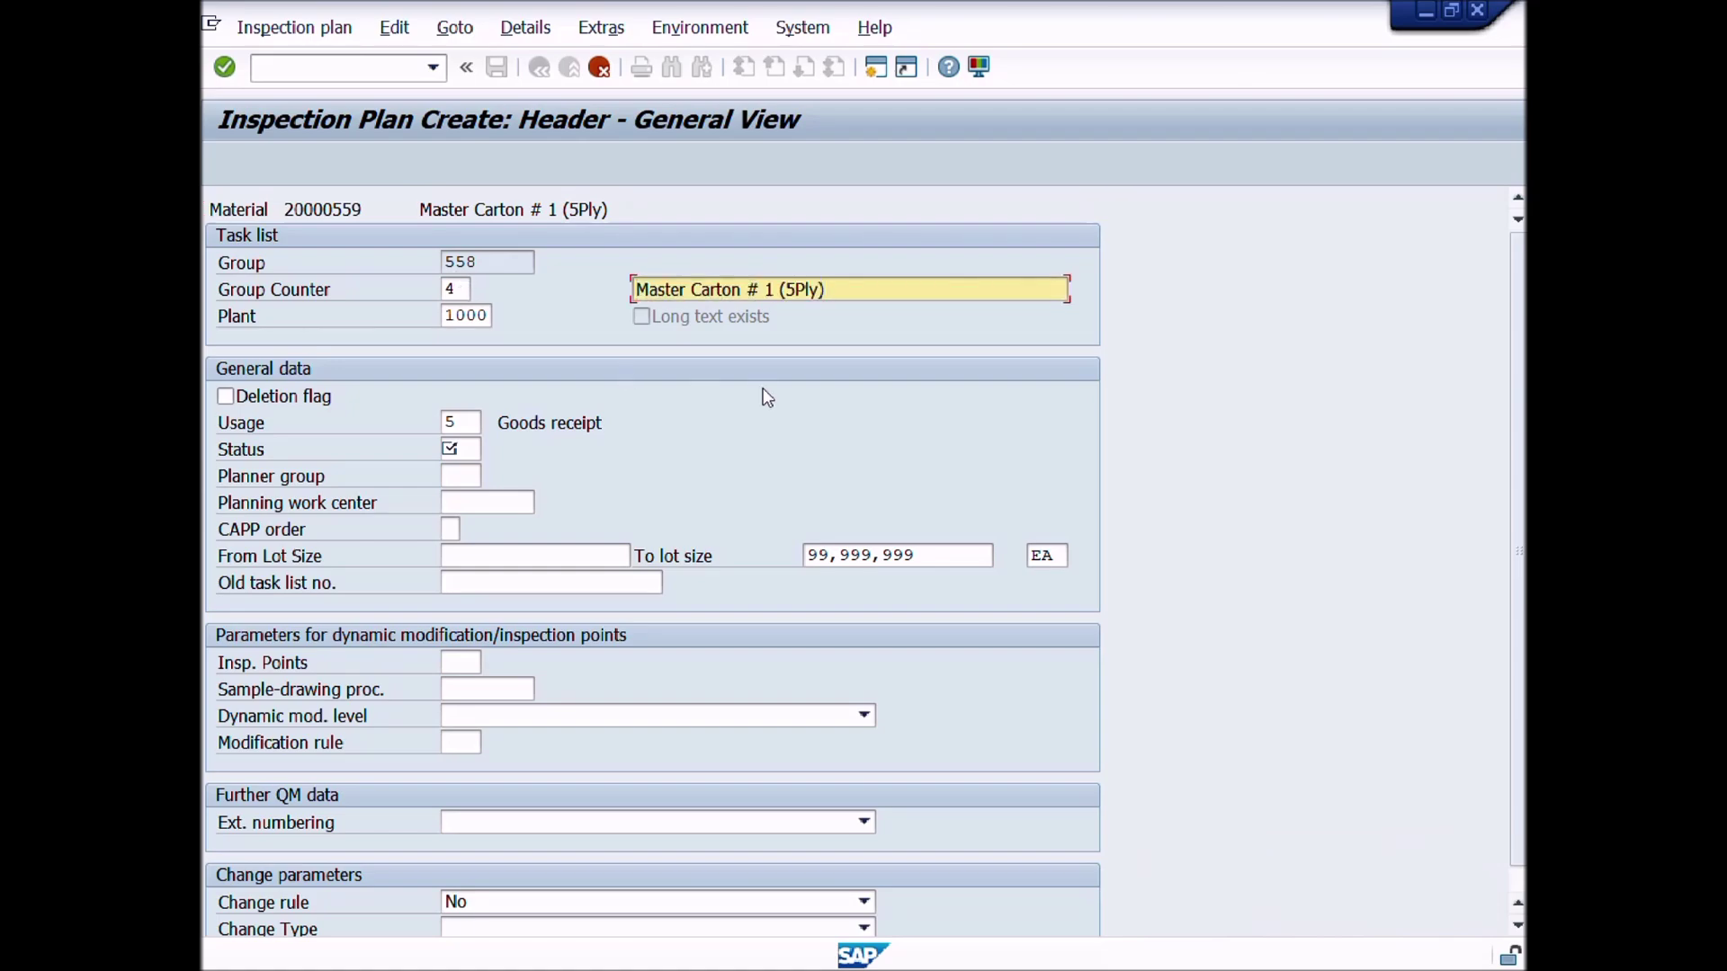
# Step: Set the plan status to 4 and accept the header data
pyautogui.click(462, 449)
pyautogui.write('4')
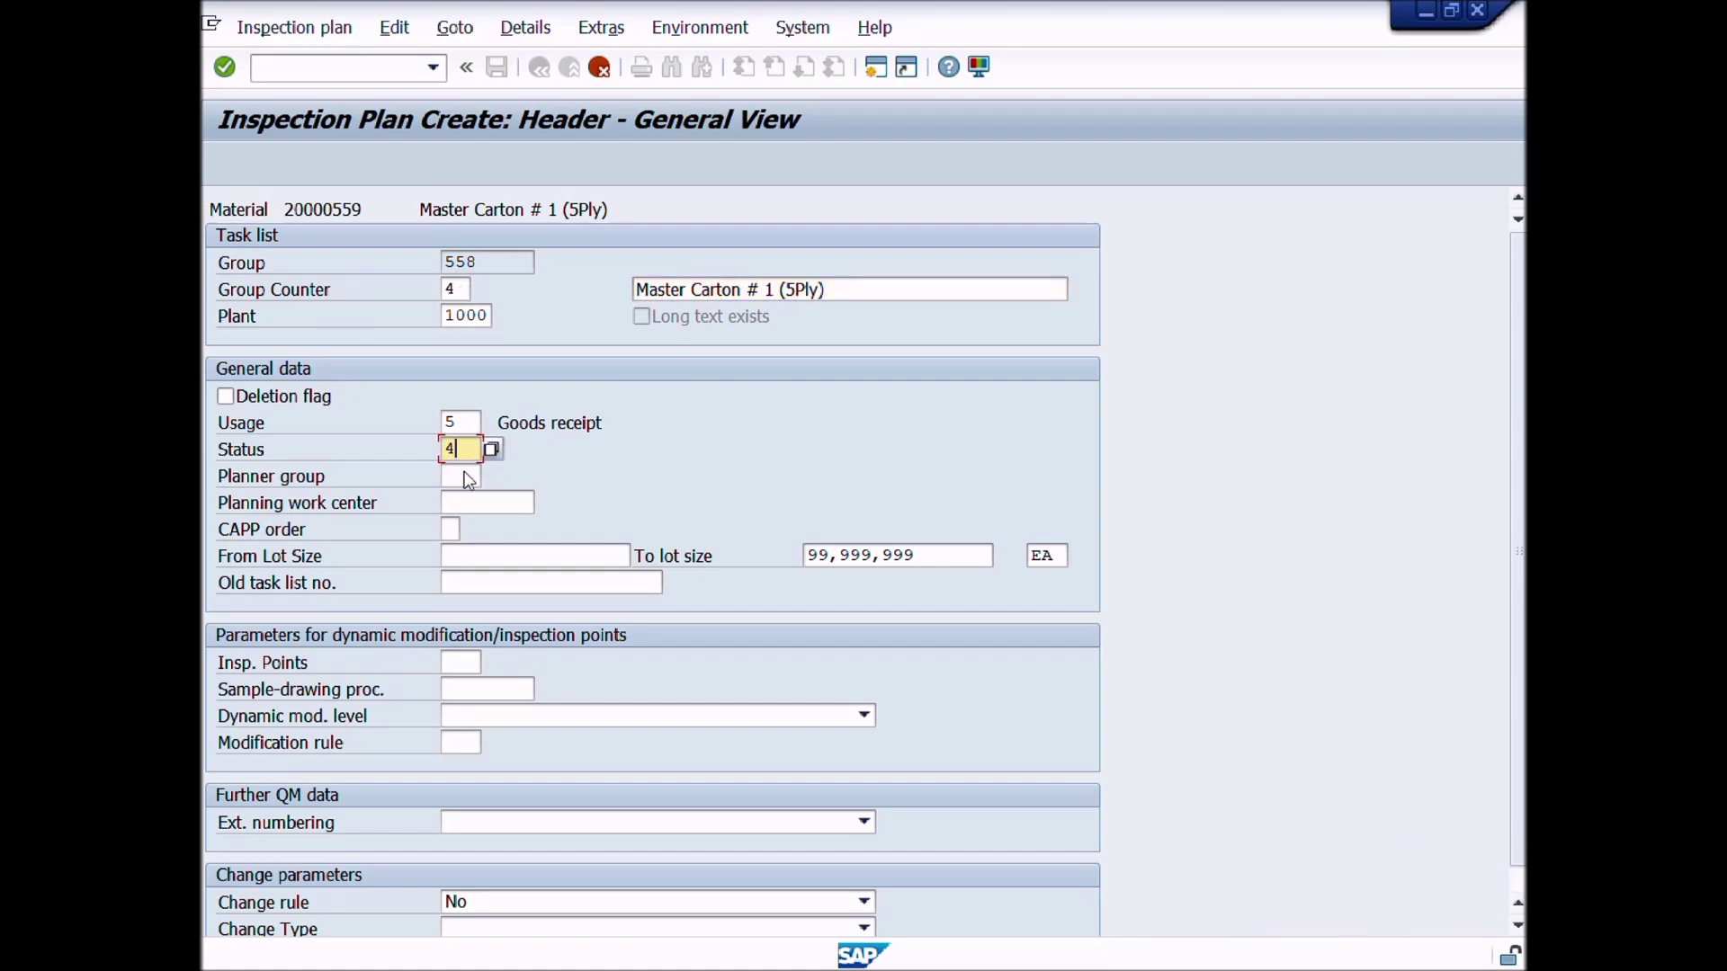
pyautogui.click(532, 581)
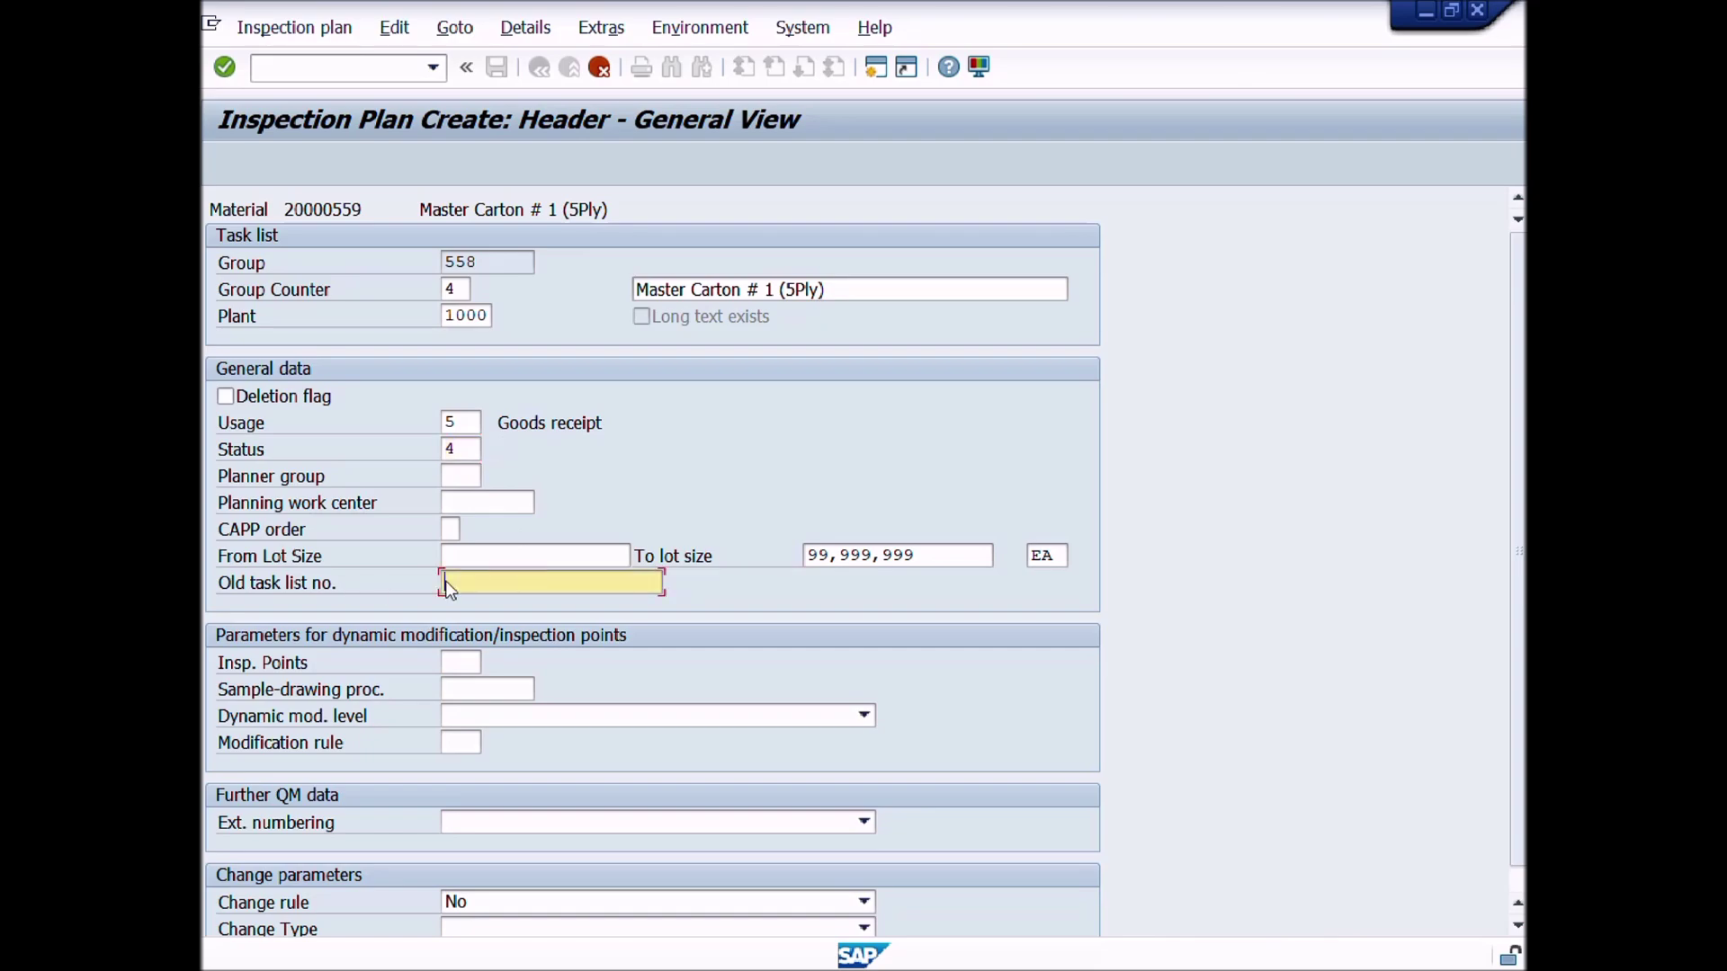
pyautogui.click(460, 421)
pyautogui.click(463, 449)
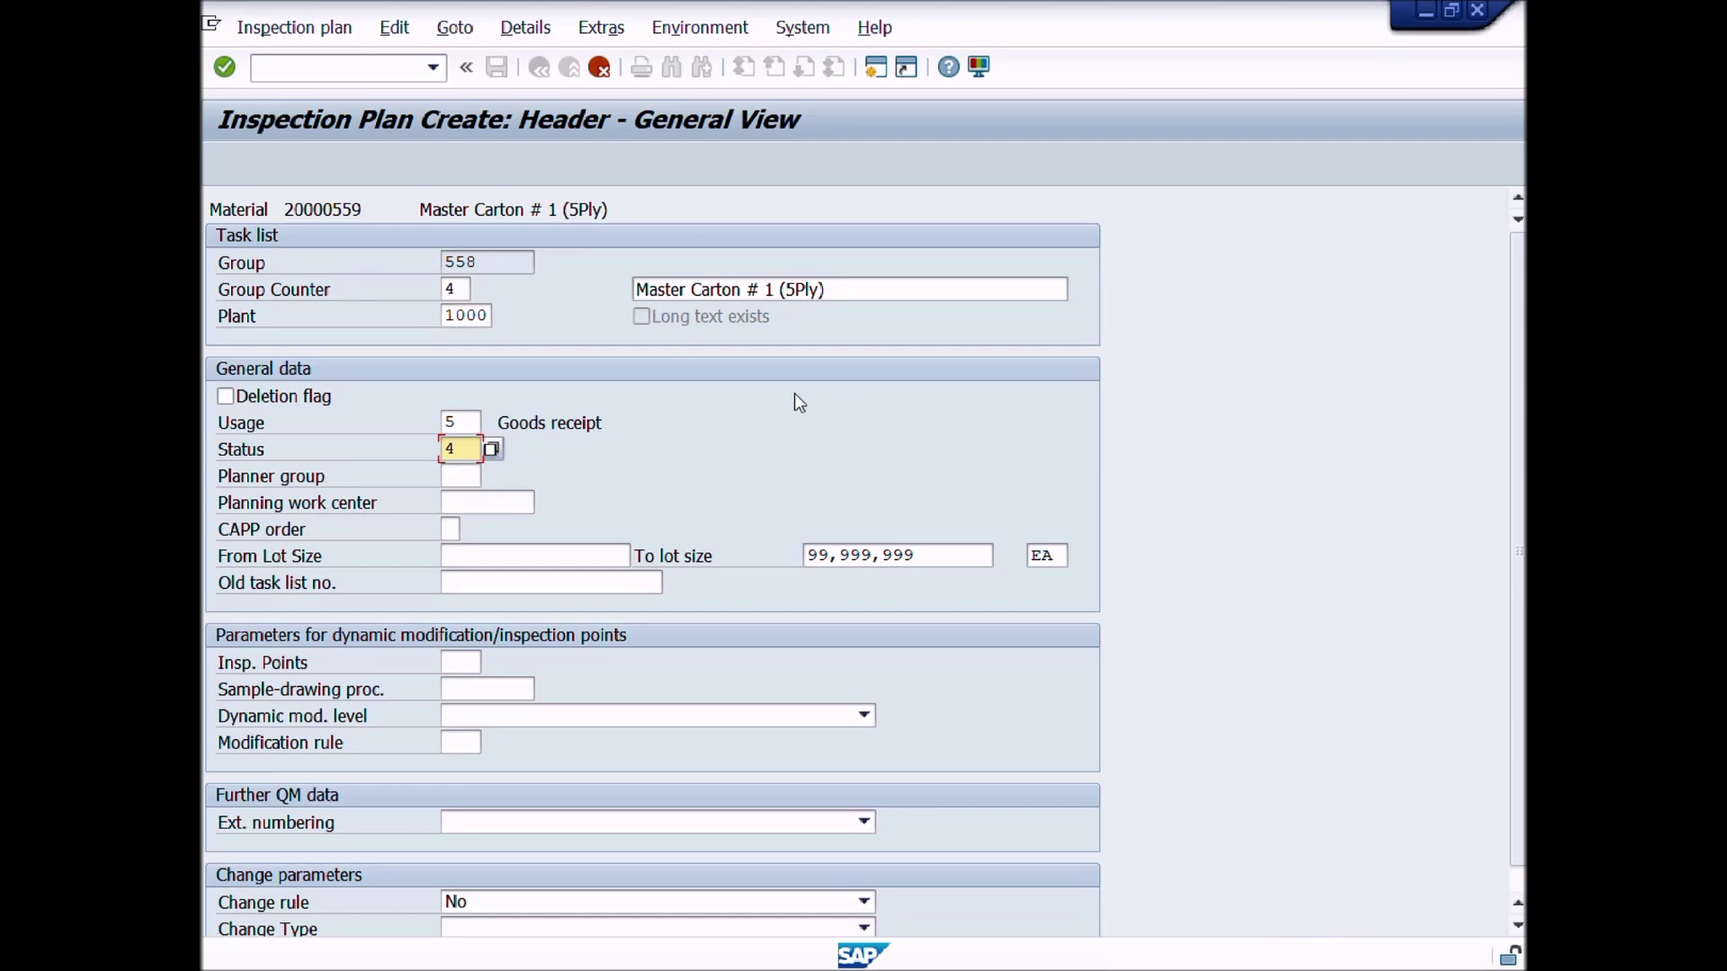
pyautogui.click(225, 67)
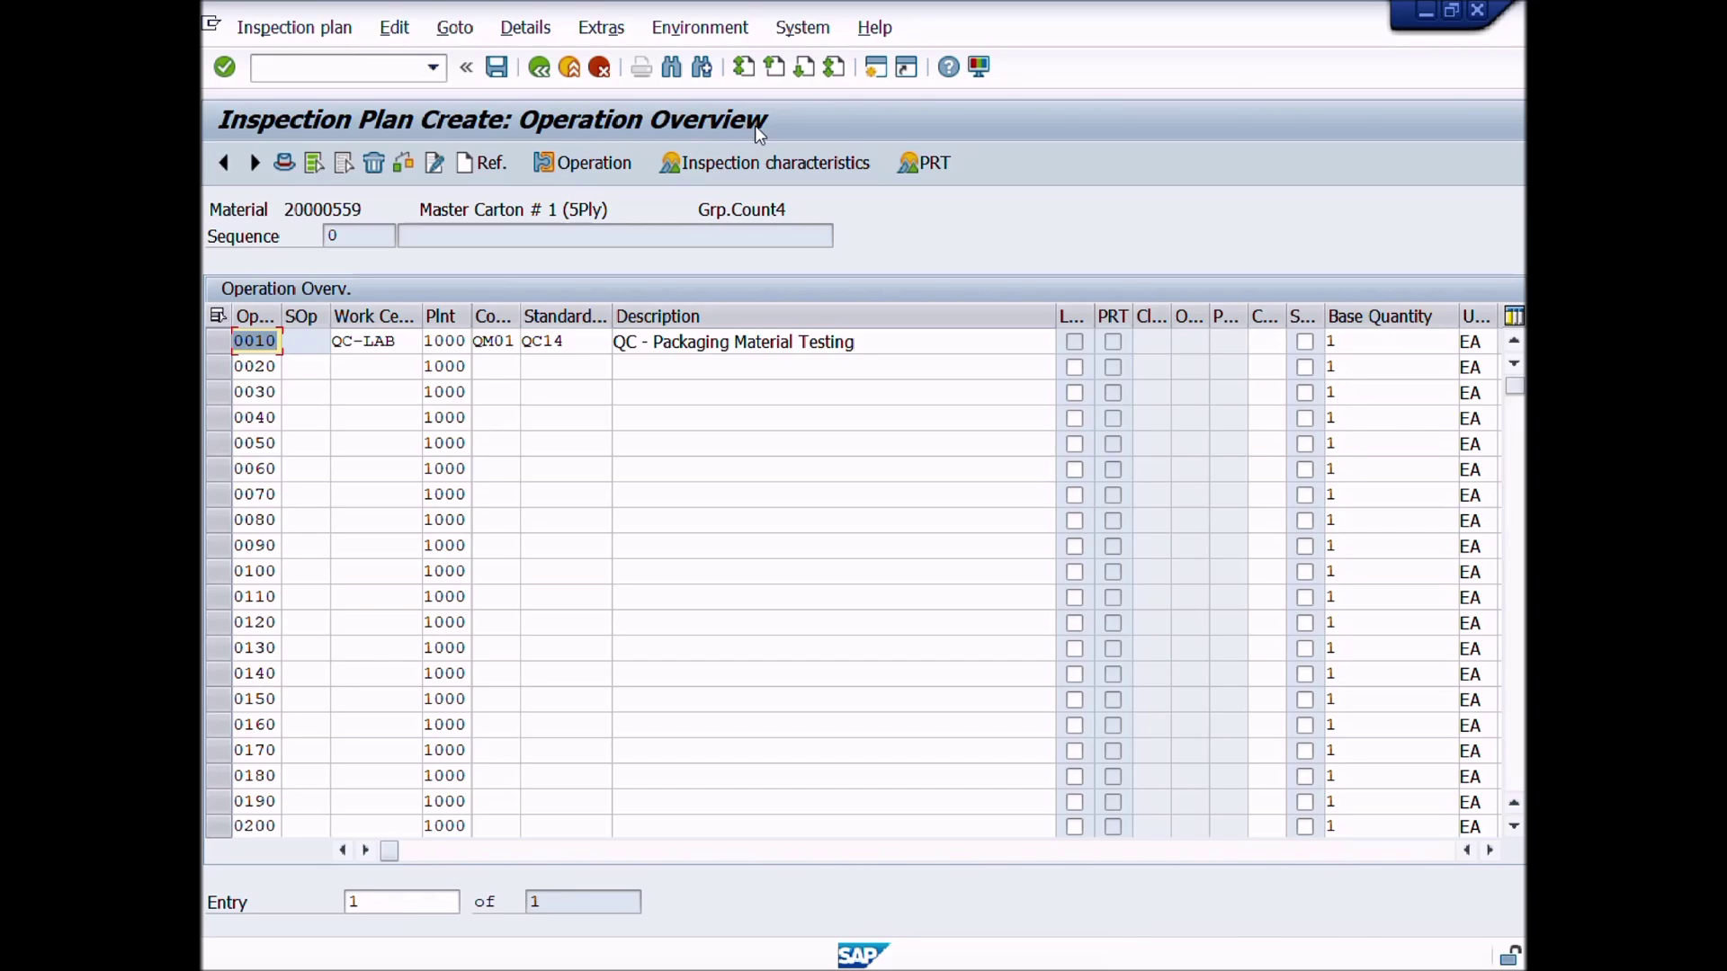
# Step: Verify operation 0010 uses QC-LAB, QM01 and QC14, and open its inspection characteristics
pyautogui.click(376, 342)
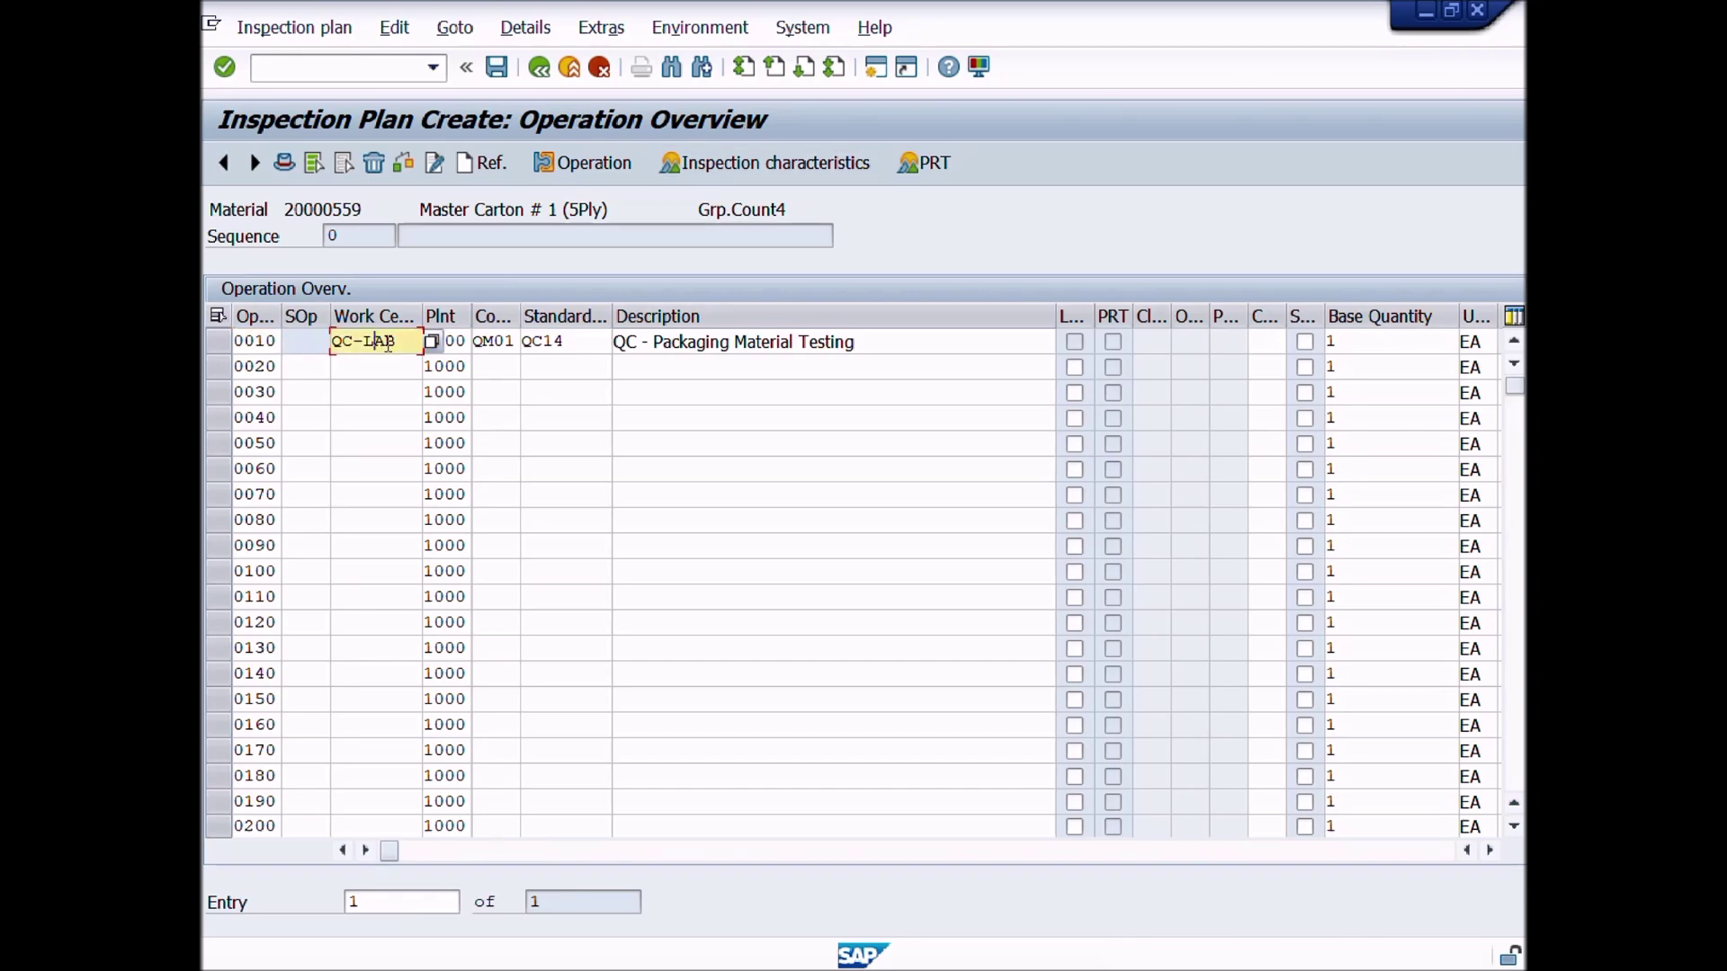
pyautogui.click(489, 344)
pyautogui.click(571, 340)
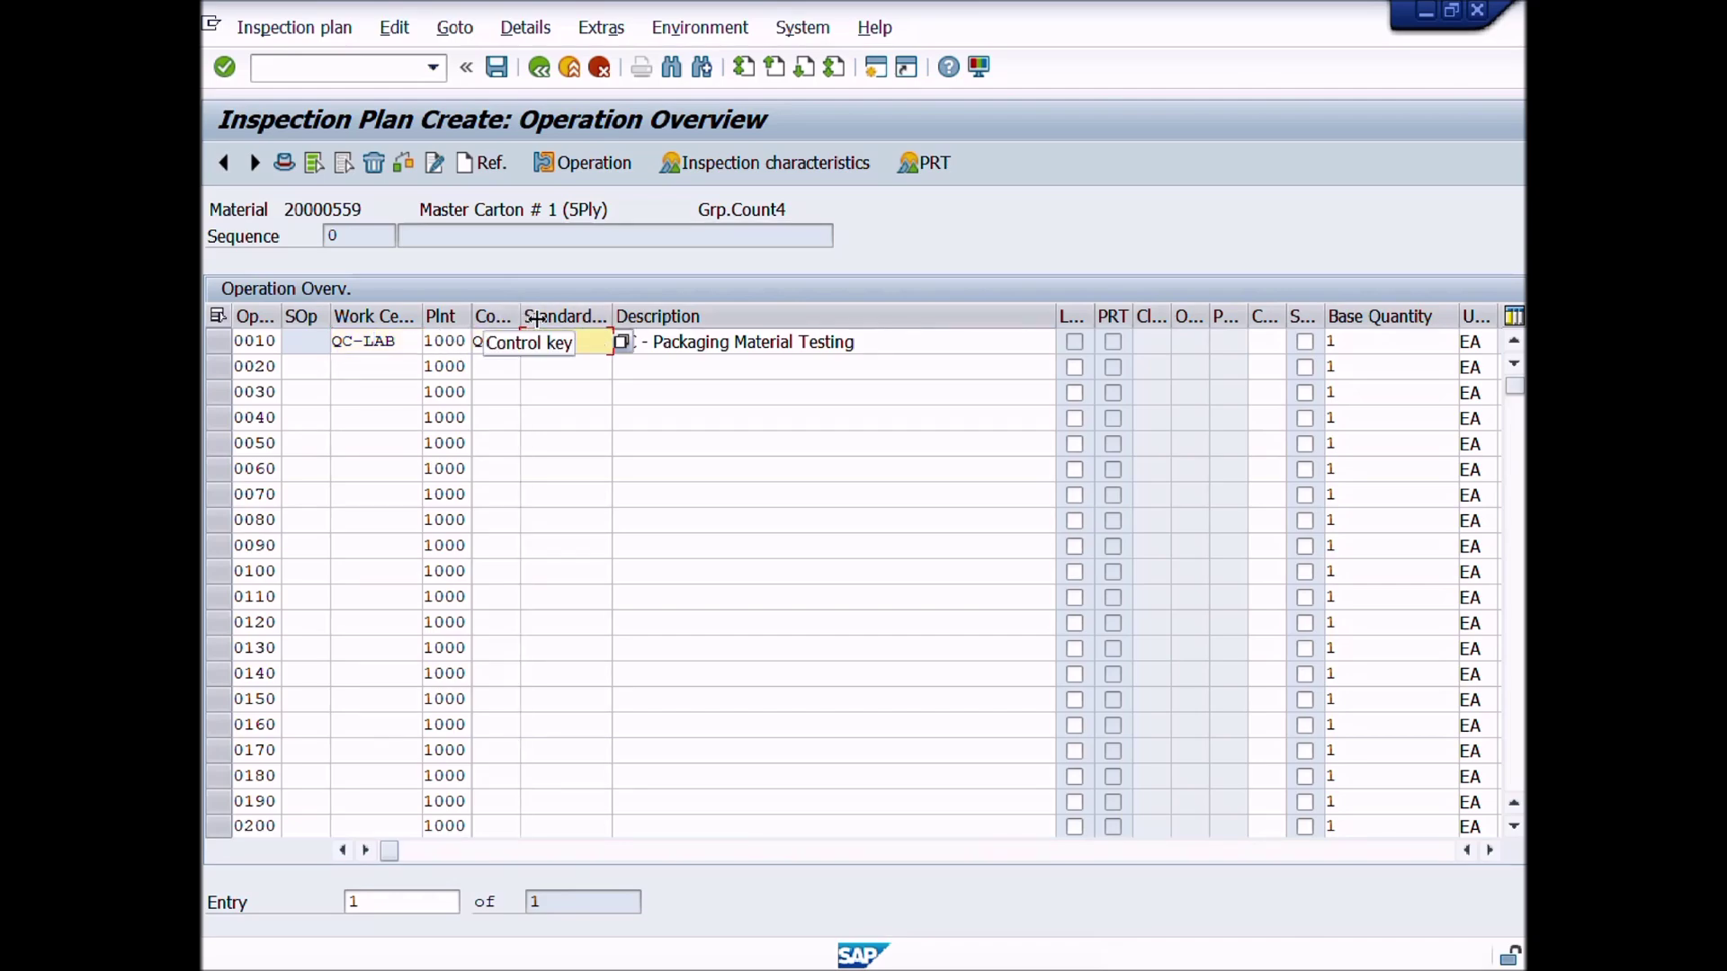
pyautogui.moveTo(535, 320); pyautogui.dragTo(606, 316)
pyautogui.click(540, 342)
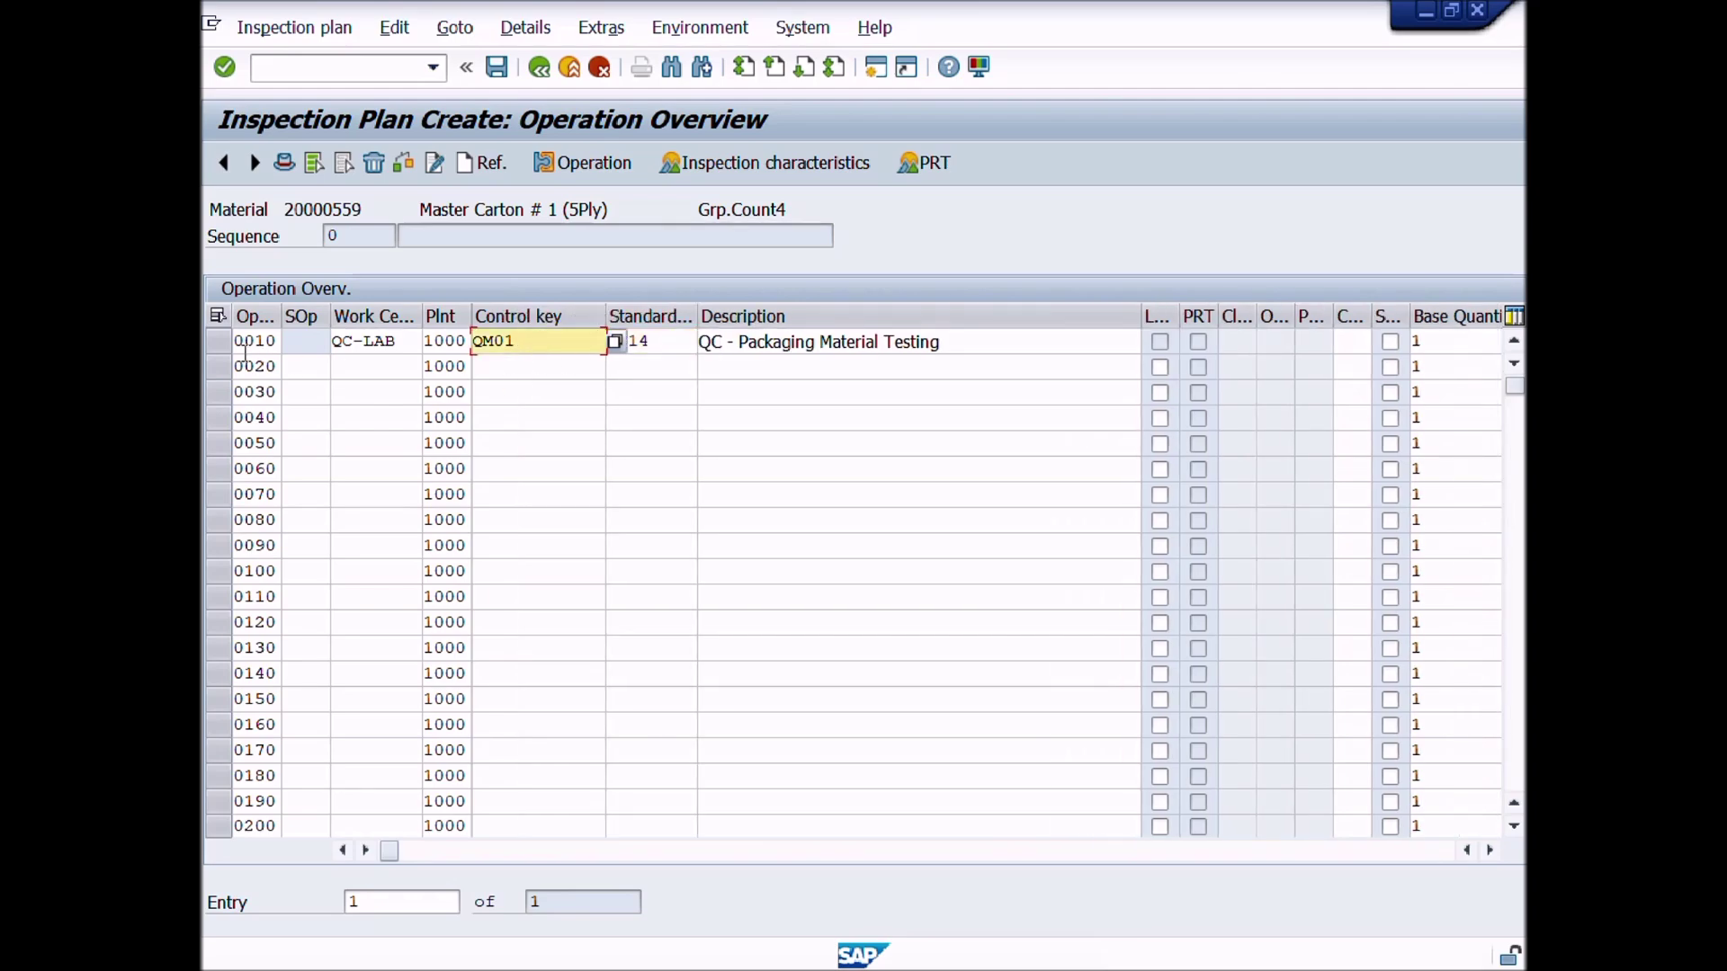
pyautogui.click(219, 340)
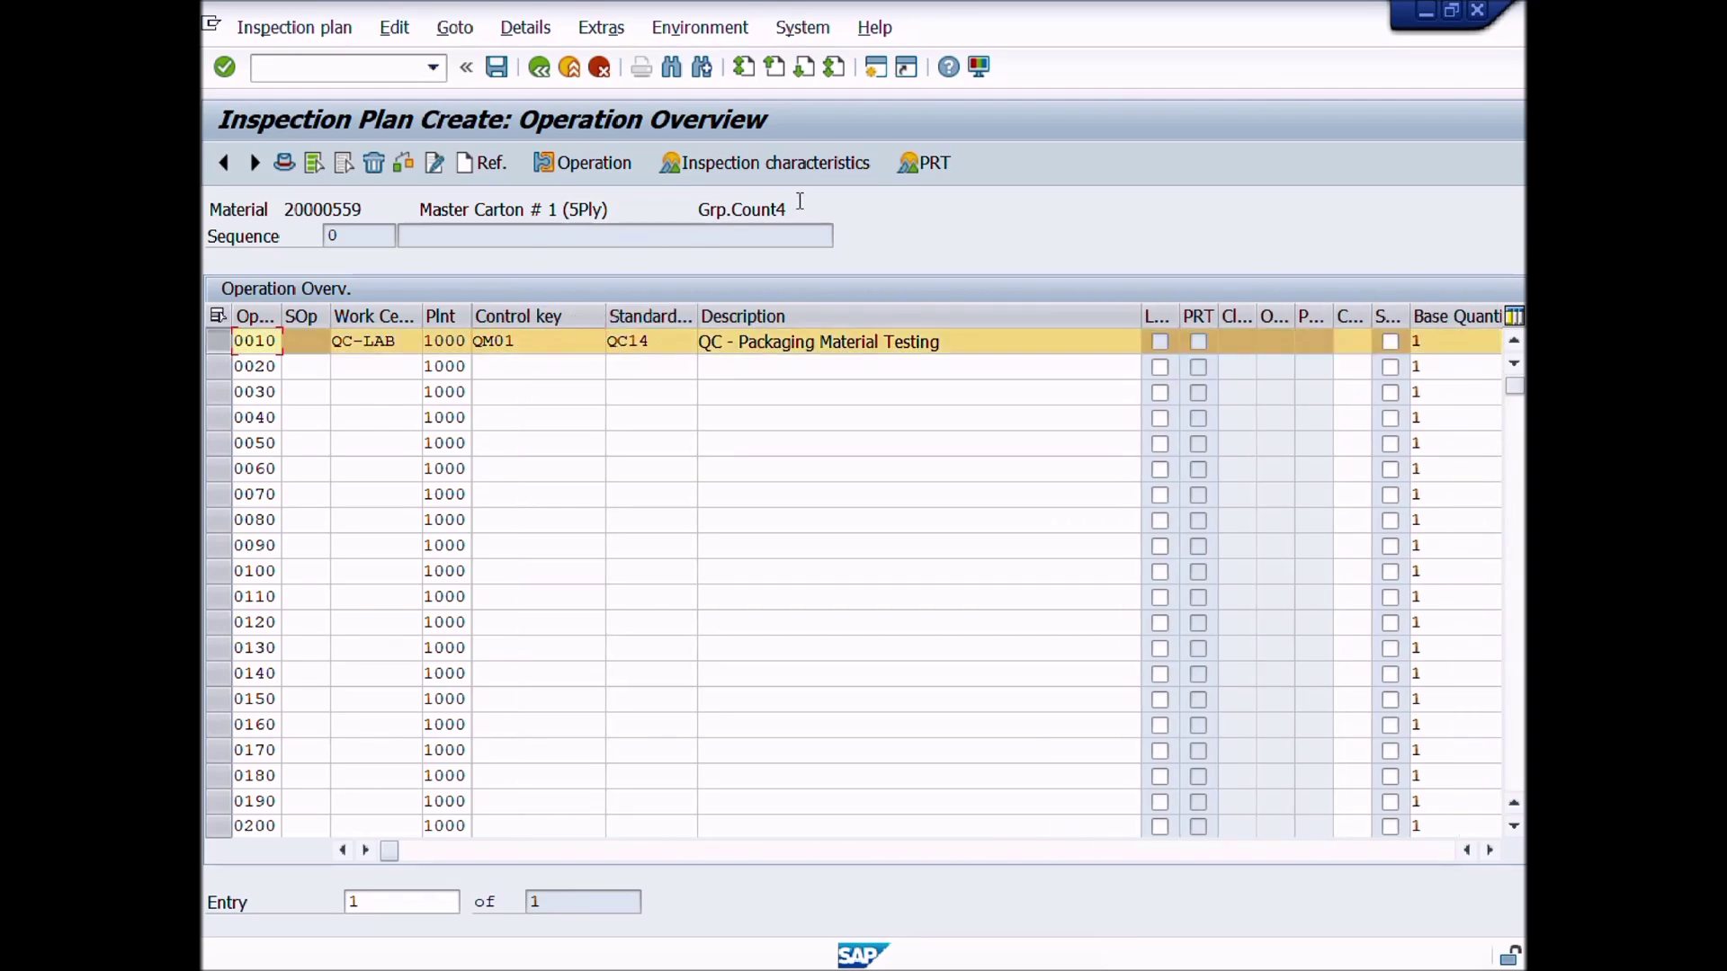
pyautogui.click(869, 164)
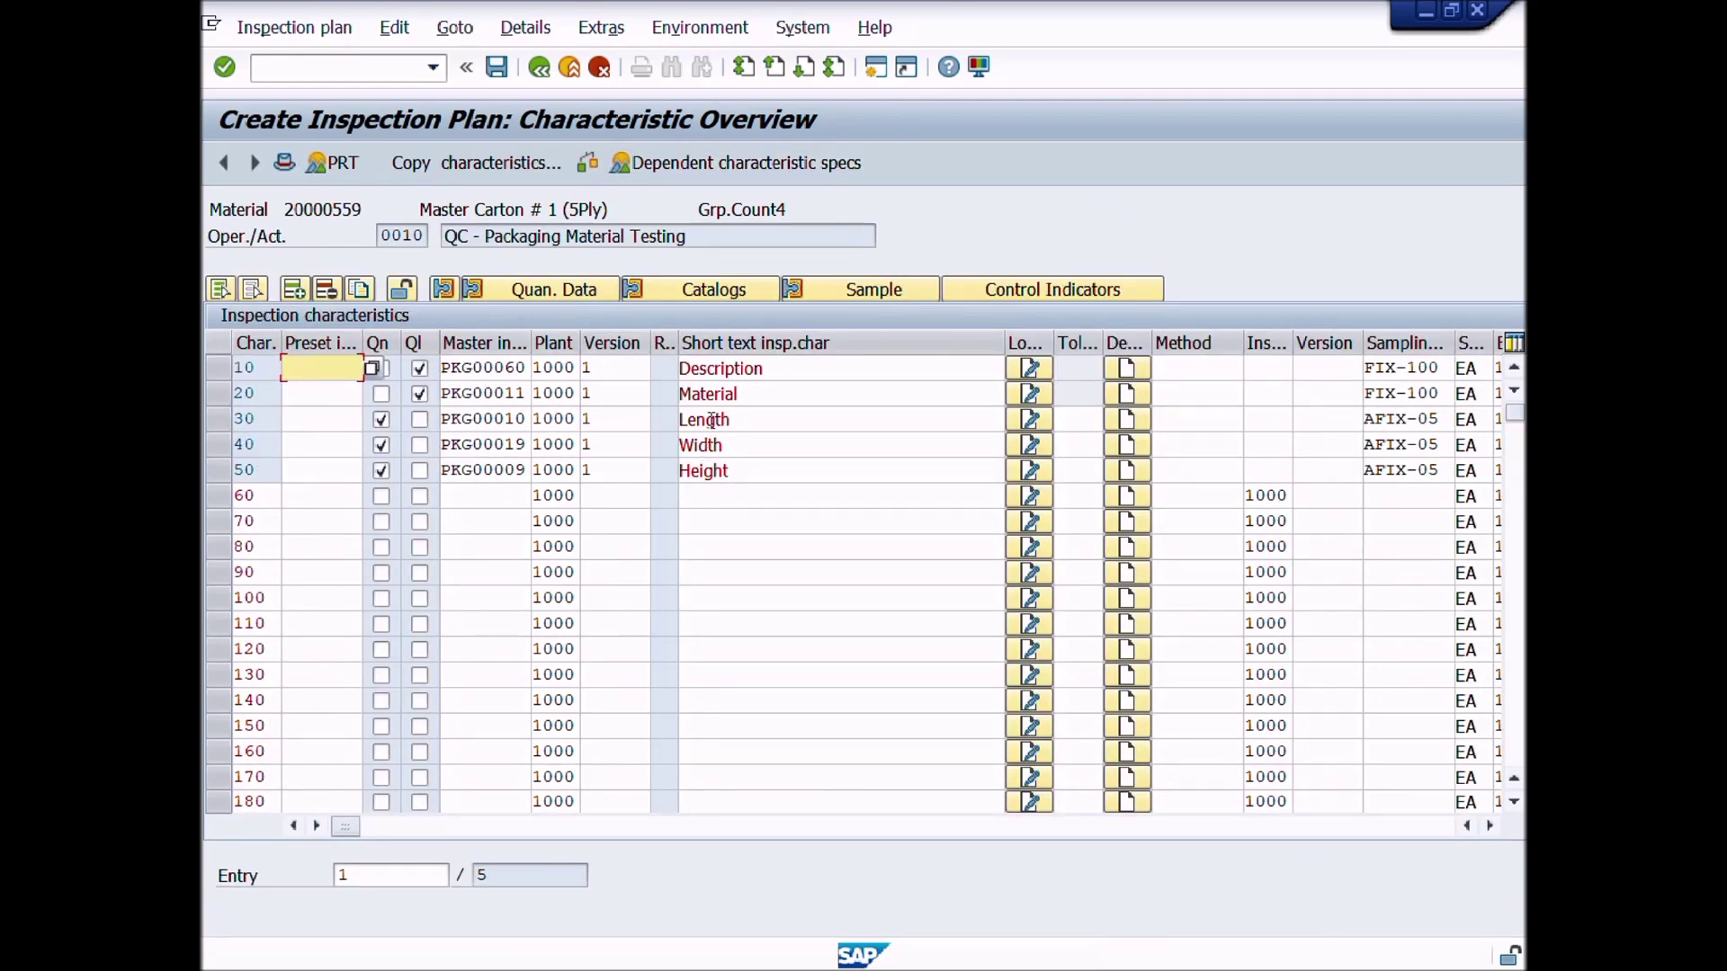
# Step: Review the five characteristics and master characteristics PKG00019 (Width) and PKG00009 (Height)
pyautogui.click(785, 371)
pyautogui.click(783, 394)
pyautogui.click(781, 419)
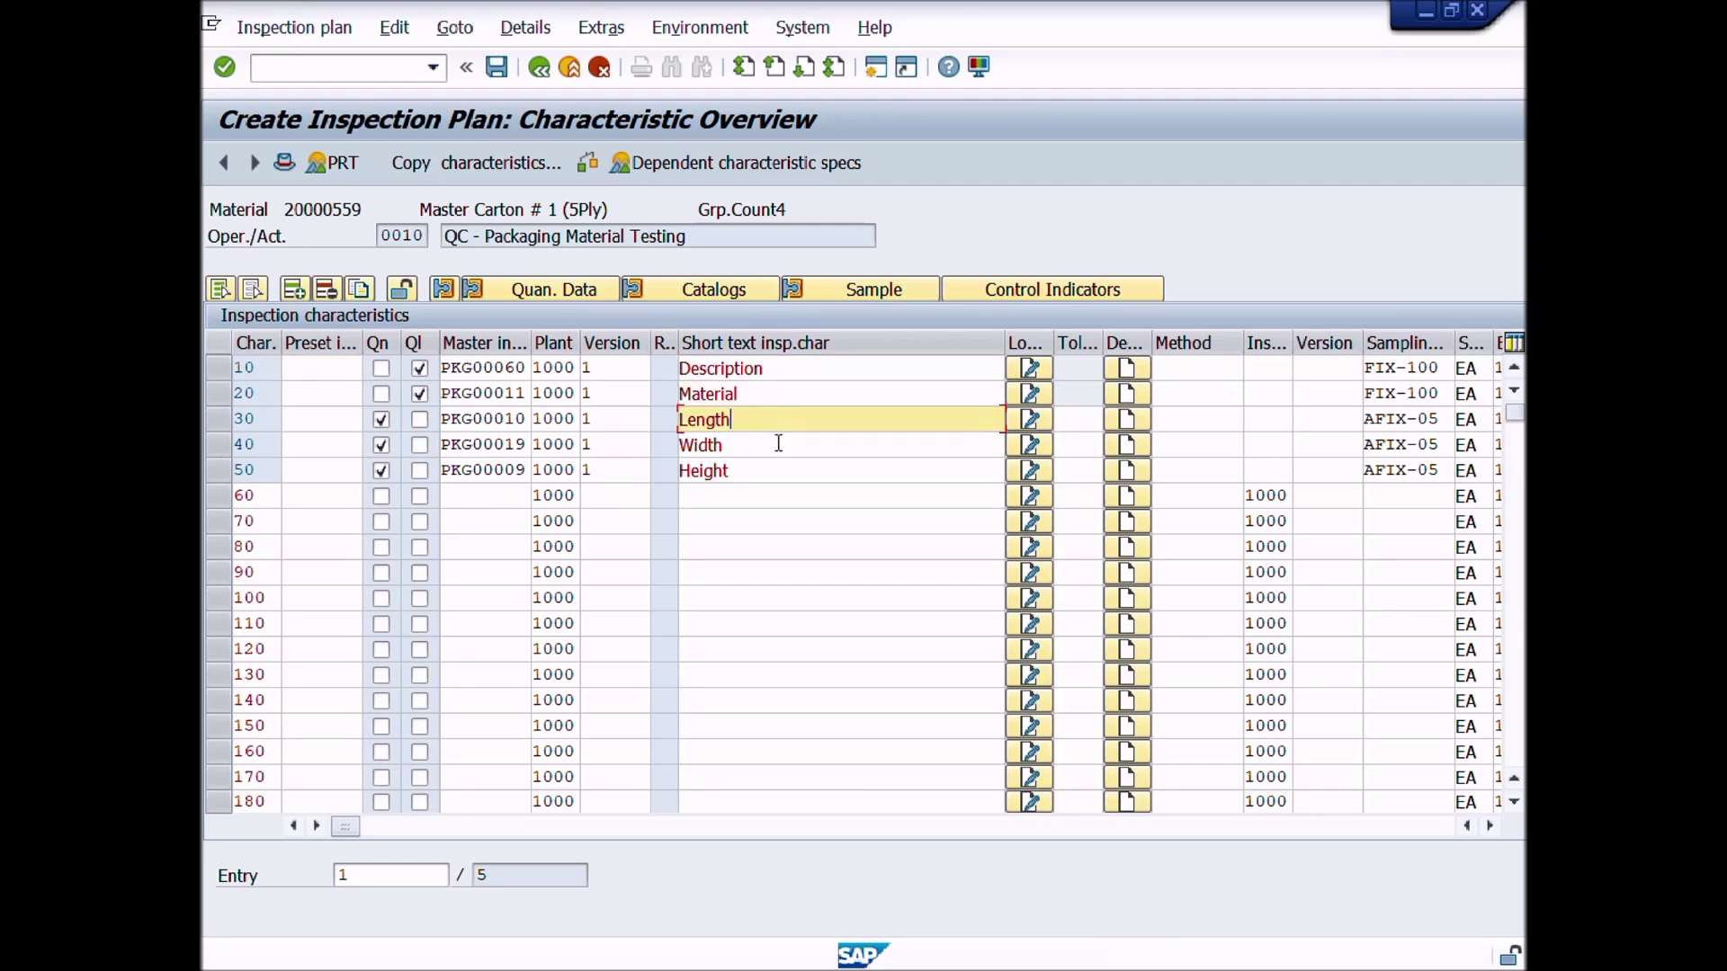
pyautogui.click(779, 443)
pyautogui.click(773, 468)
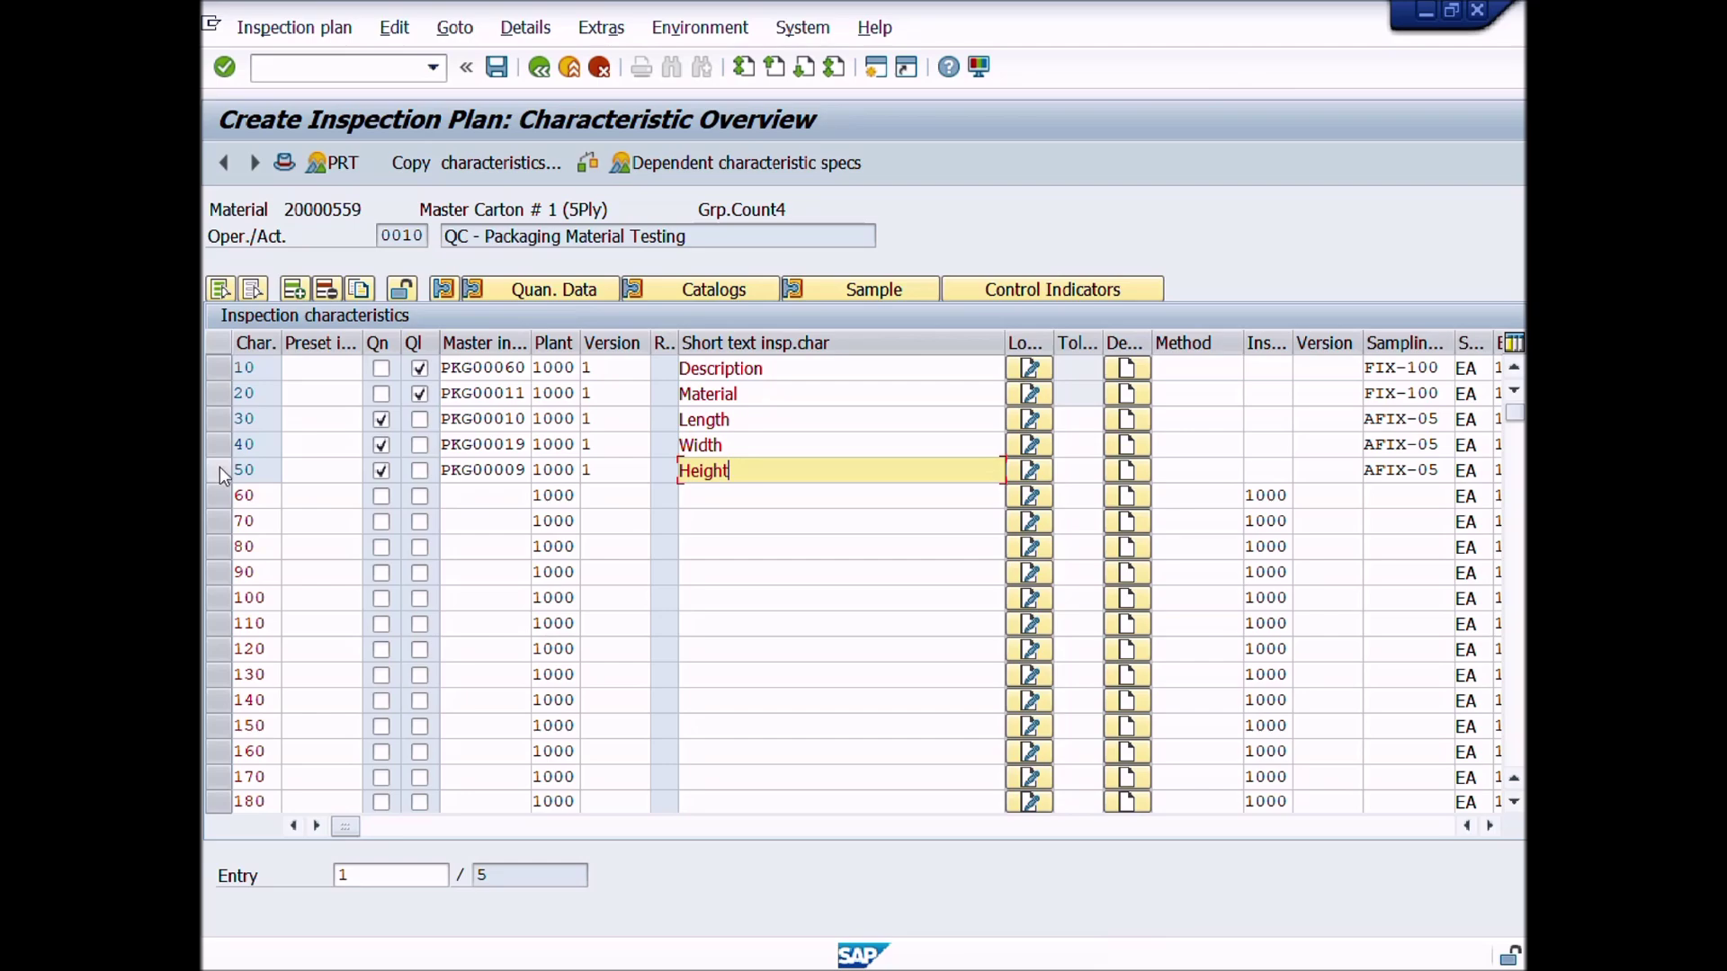
pyautogui.click(504, 445)
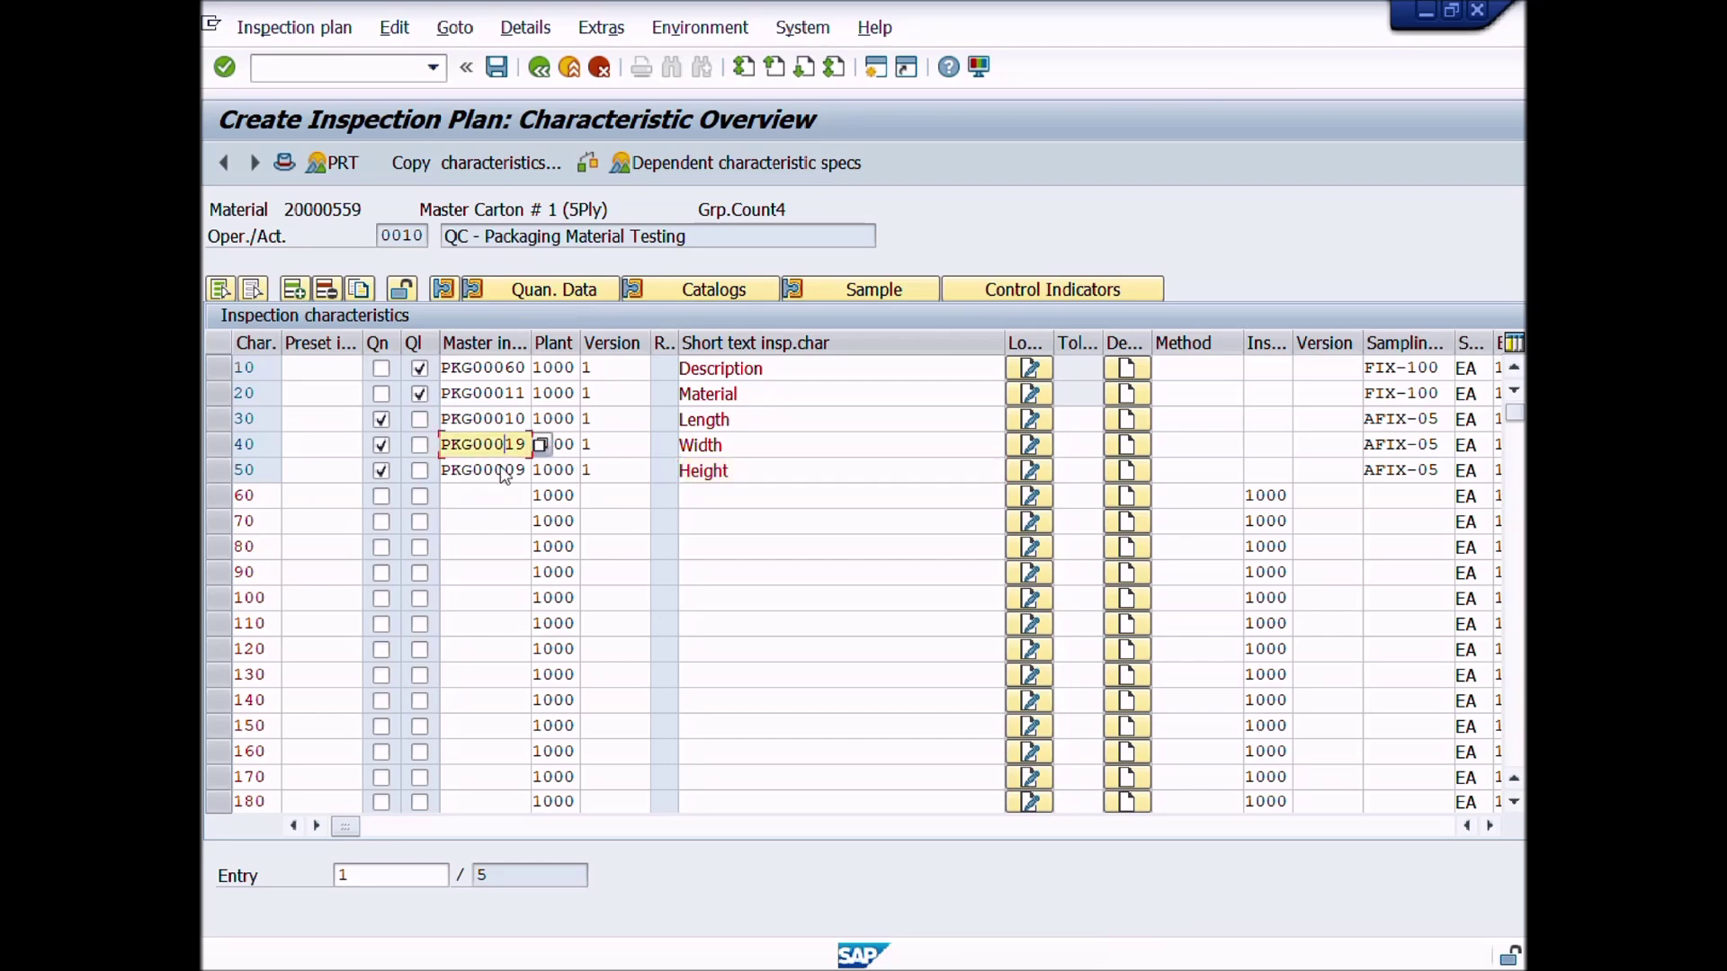
pyautogui.click(504, 471)
pyautogui.click(495, 496)
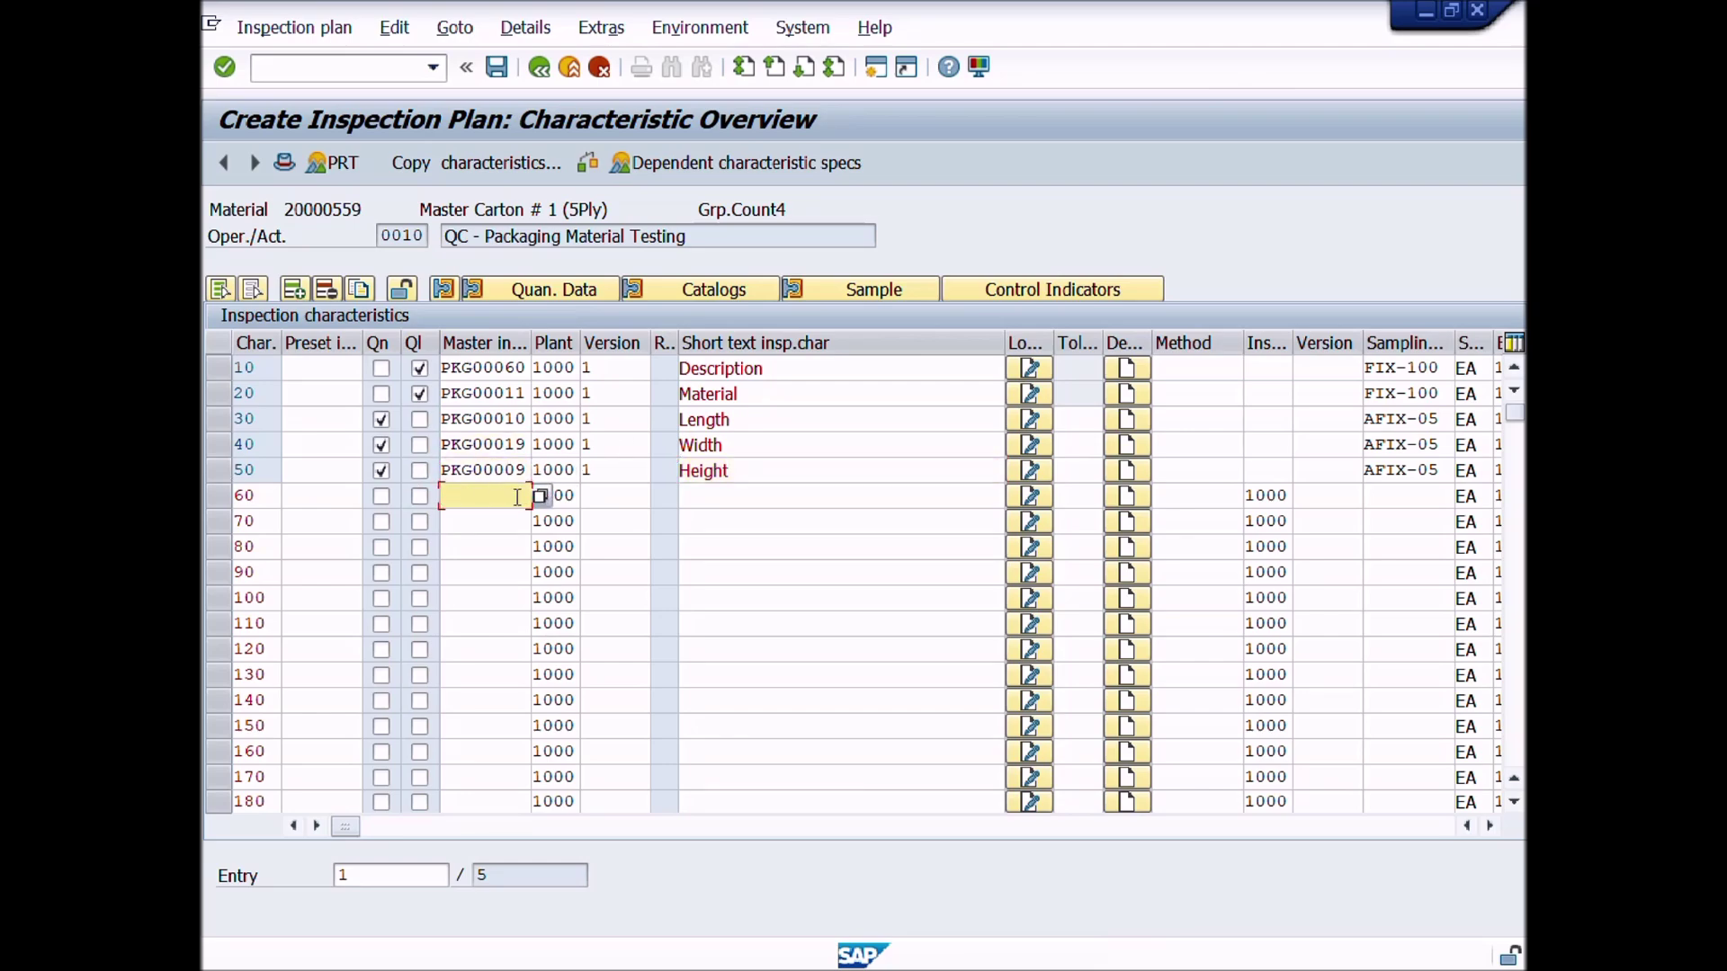
# Step: Check Height's limits 257.00 to 263.00, return to the list, and save the plan
pyautogui.click(219, 470)
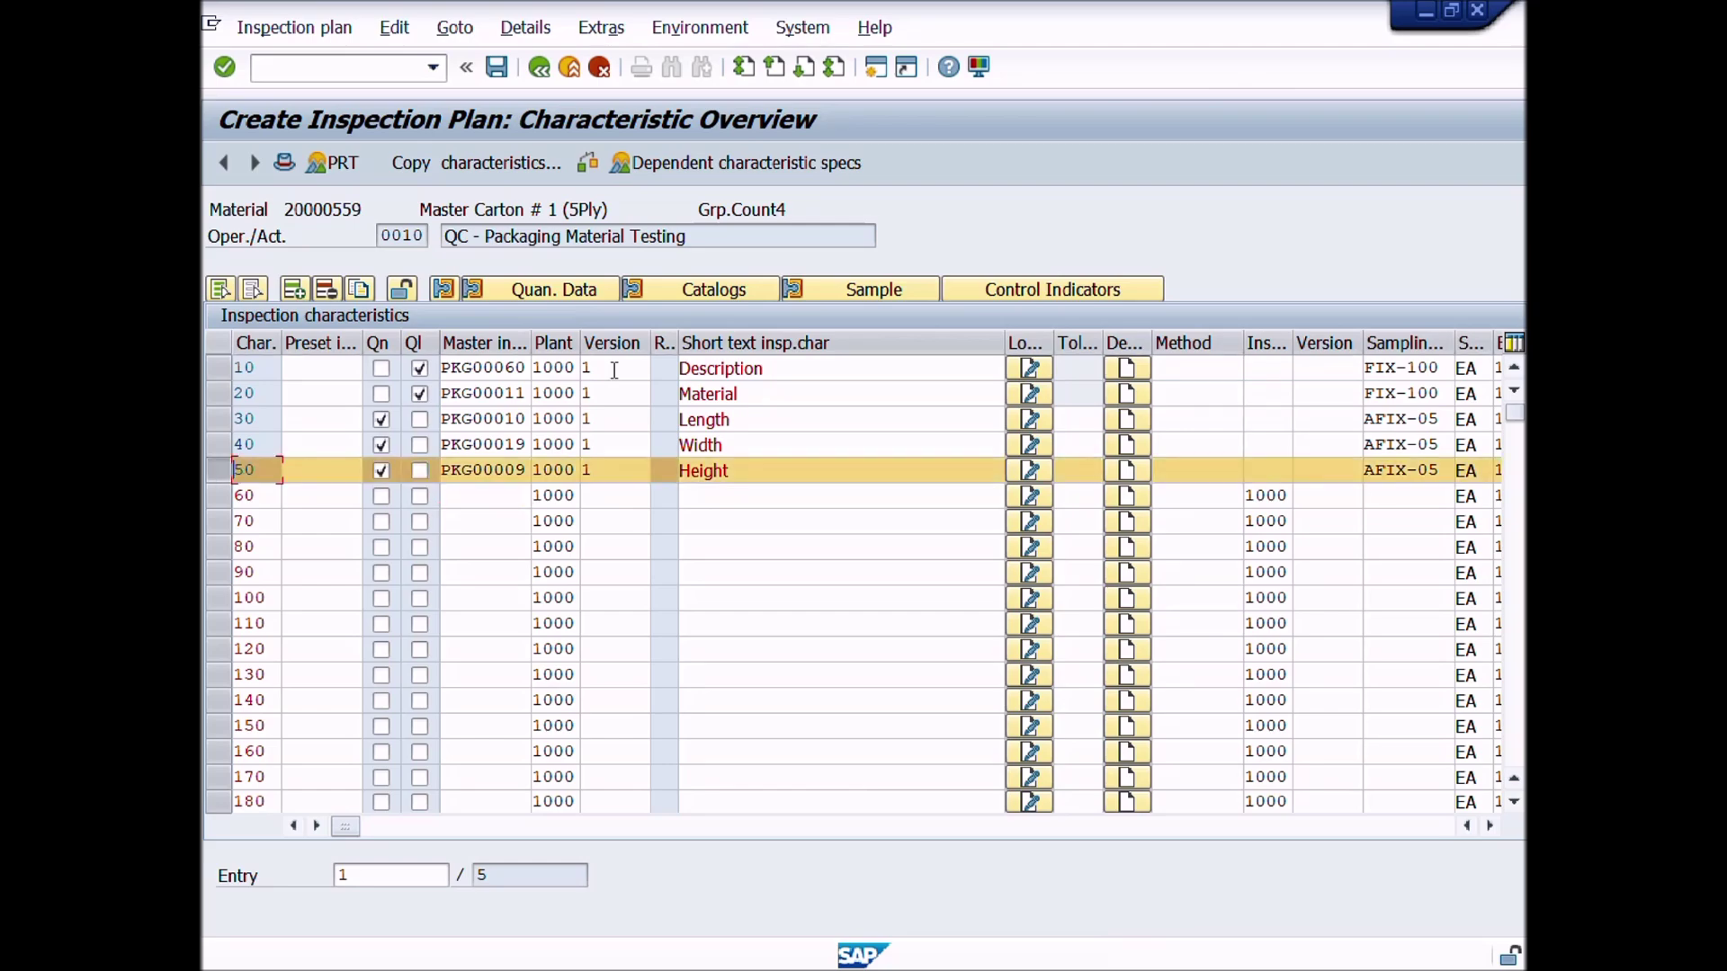
pyautogui.click(594, 292)
pyautogui.click(619, 501)
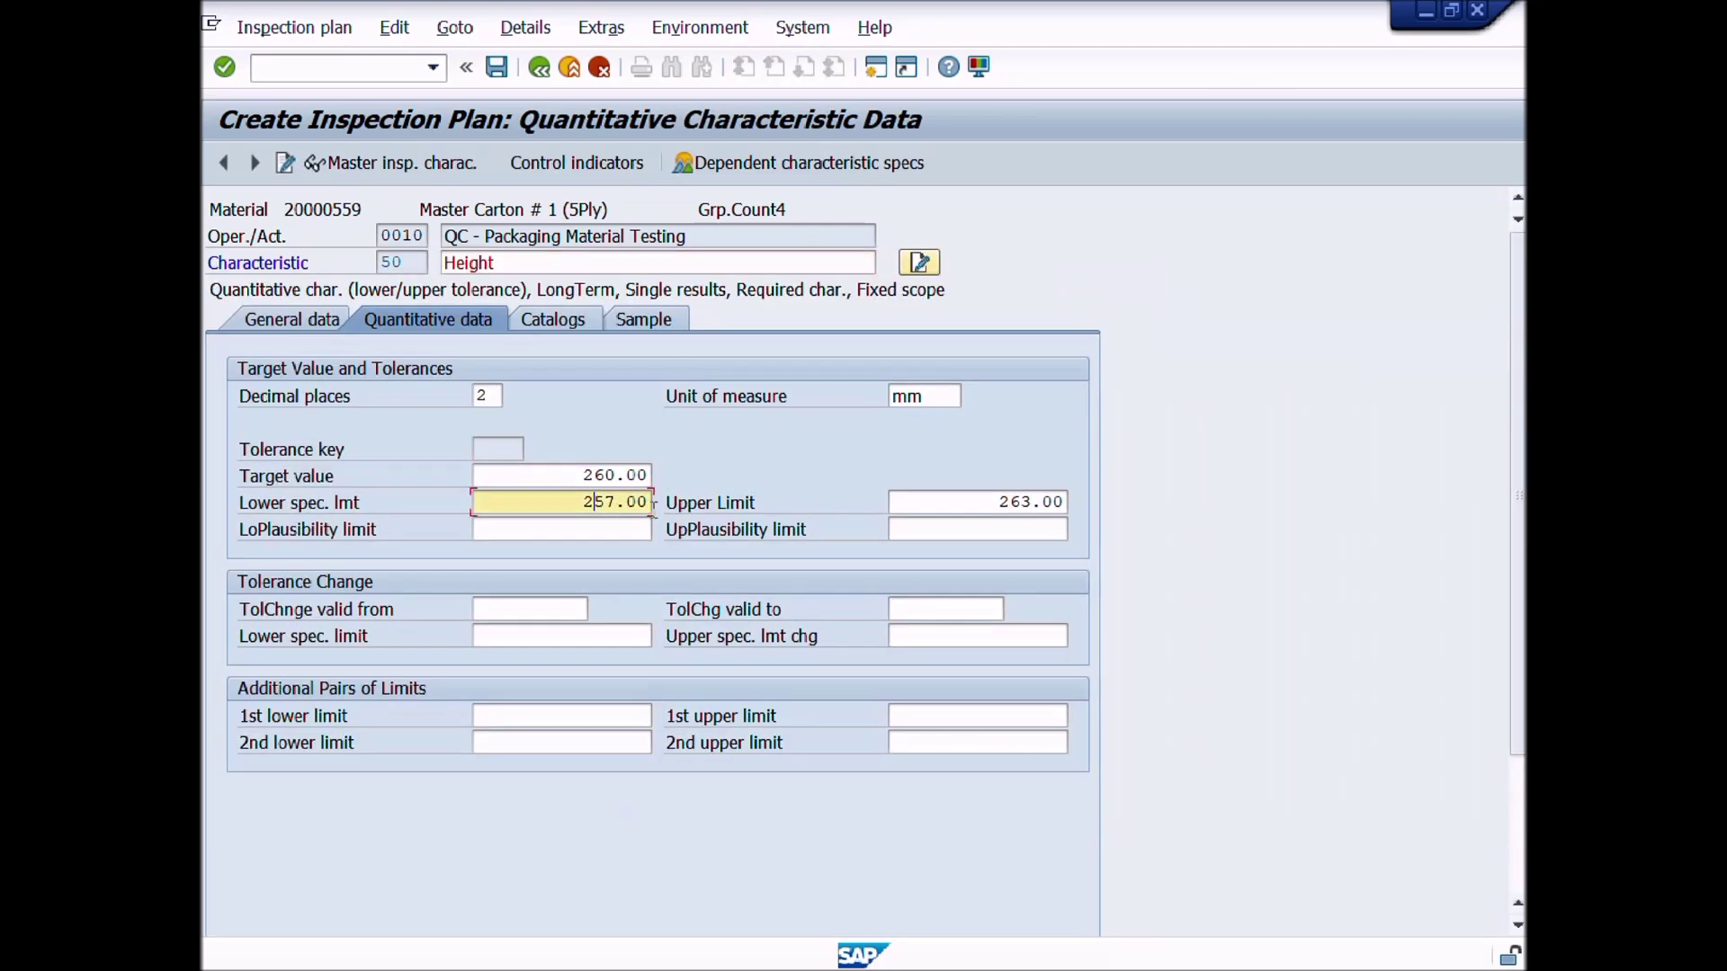
pyautogui.click(968, 505)
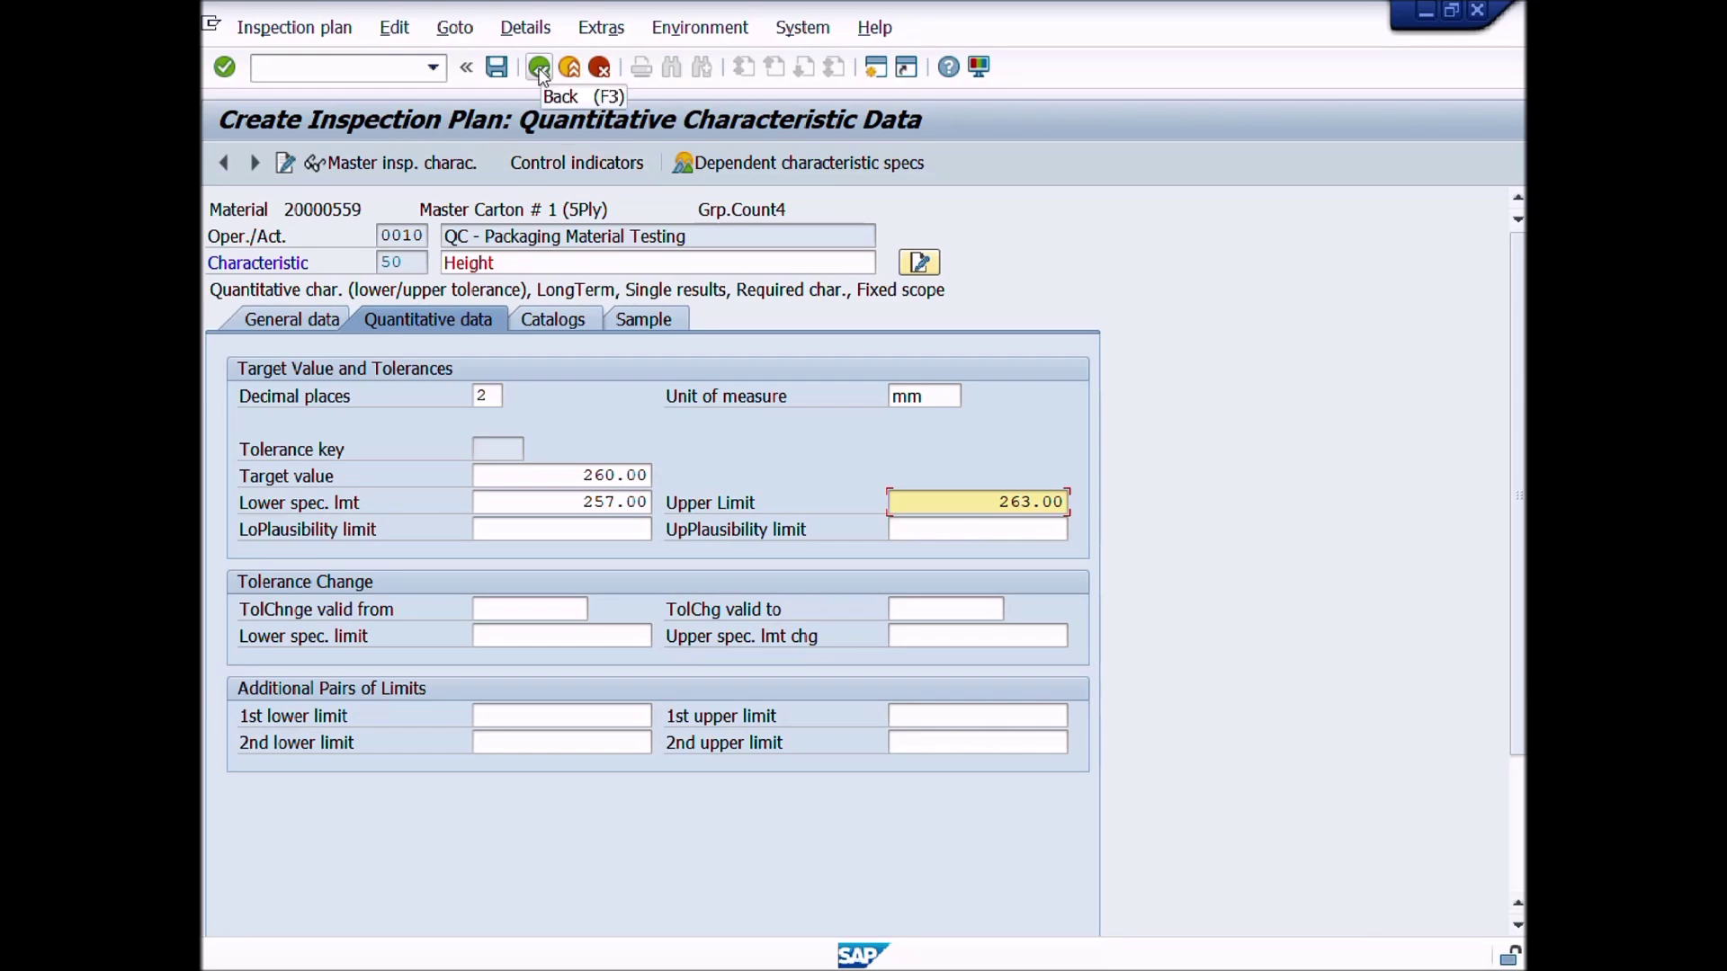
pyautogui.click(563, 501)
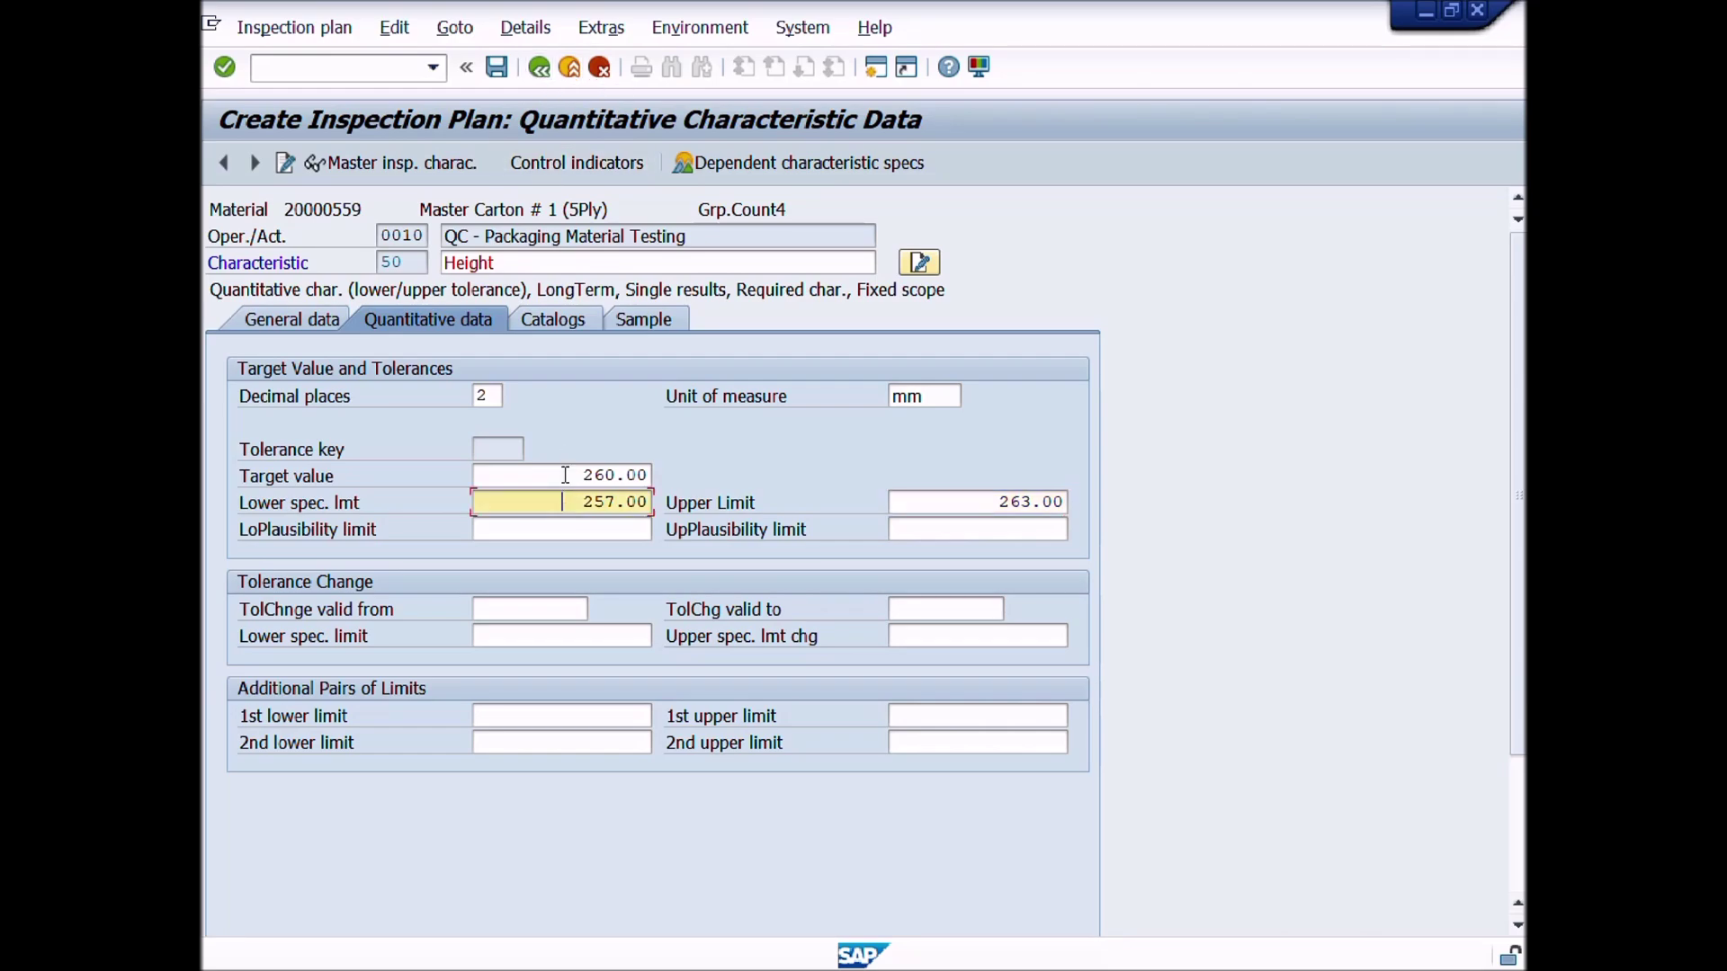
pyautogui.press('F3')
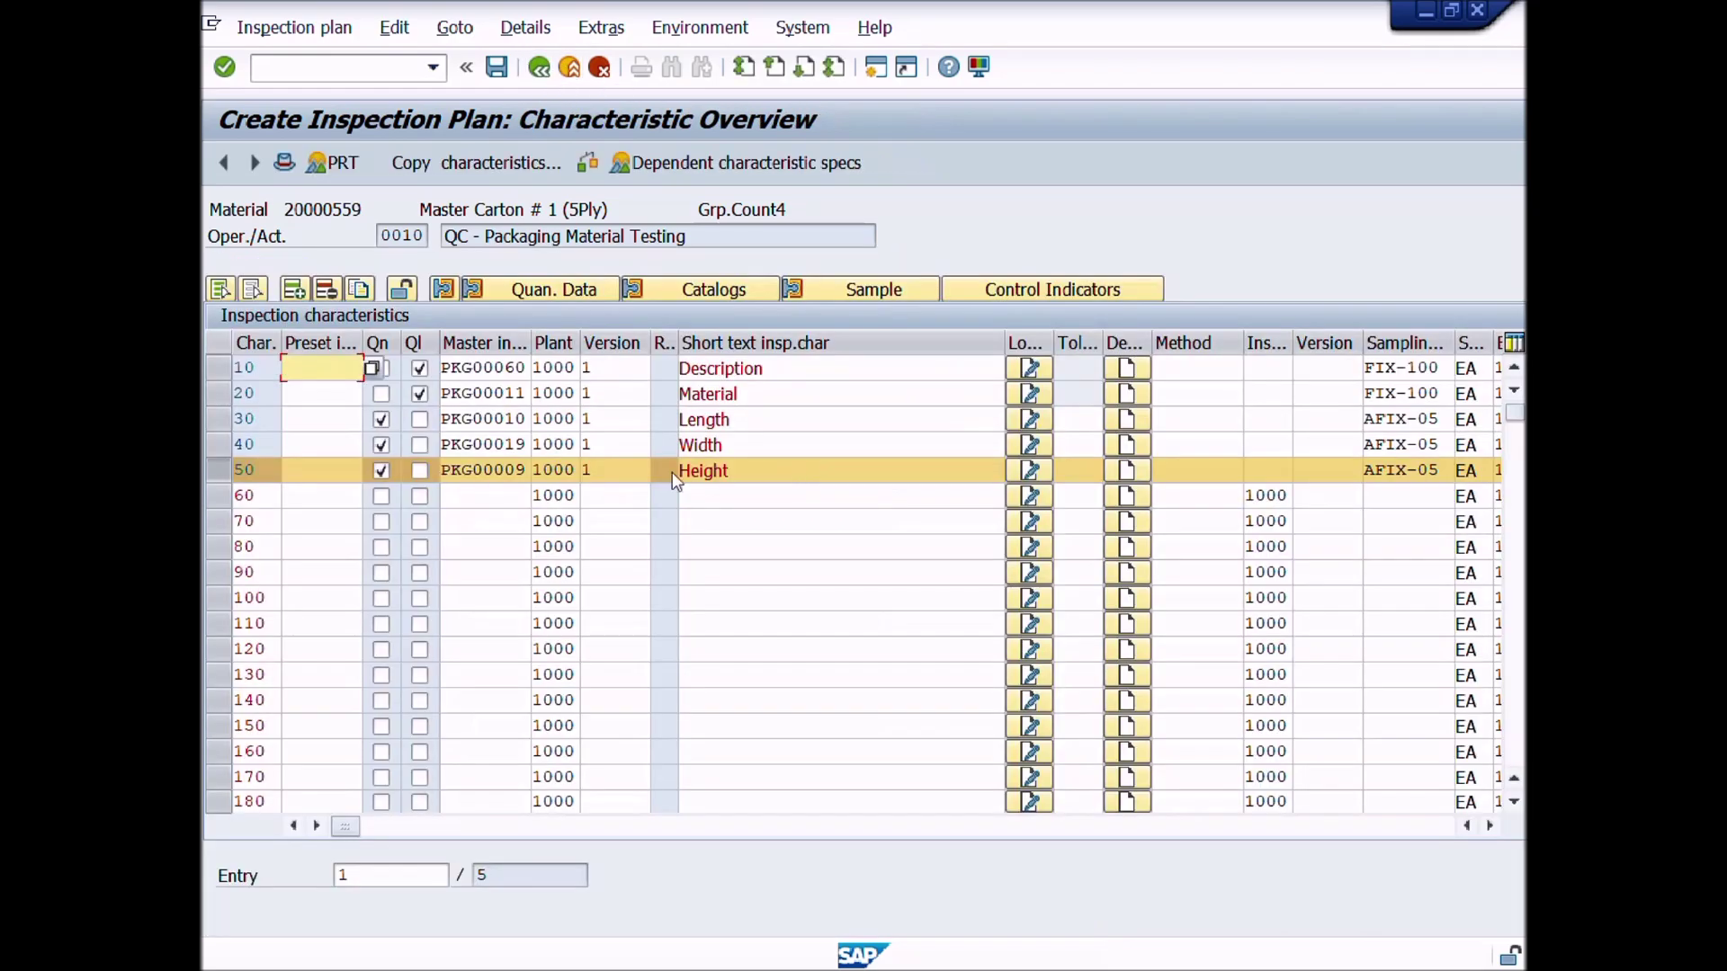
pyautogui.click(497, 67)
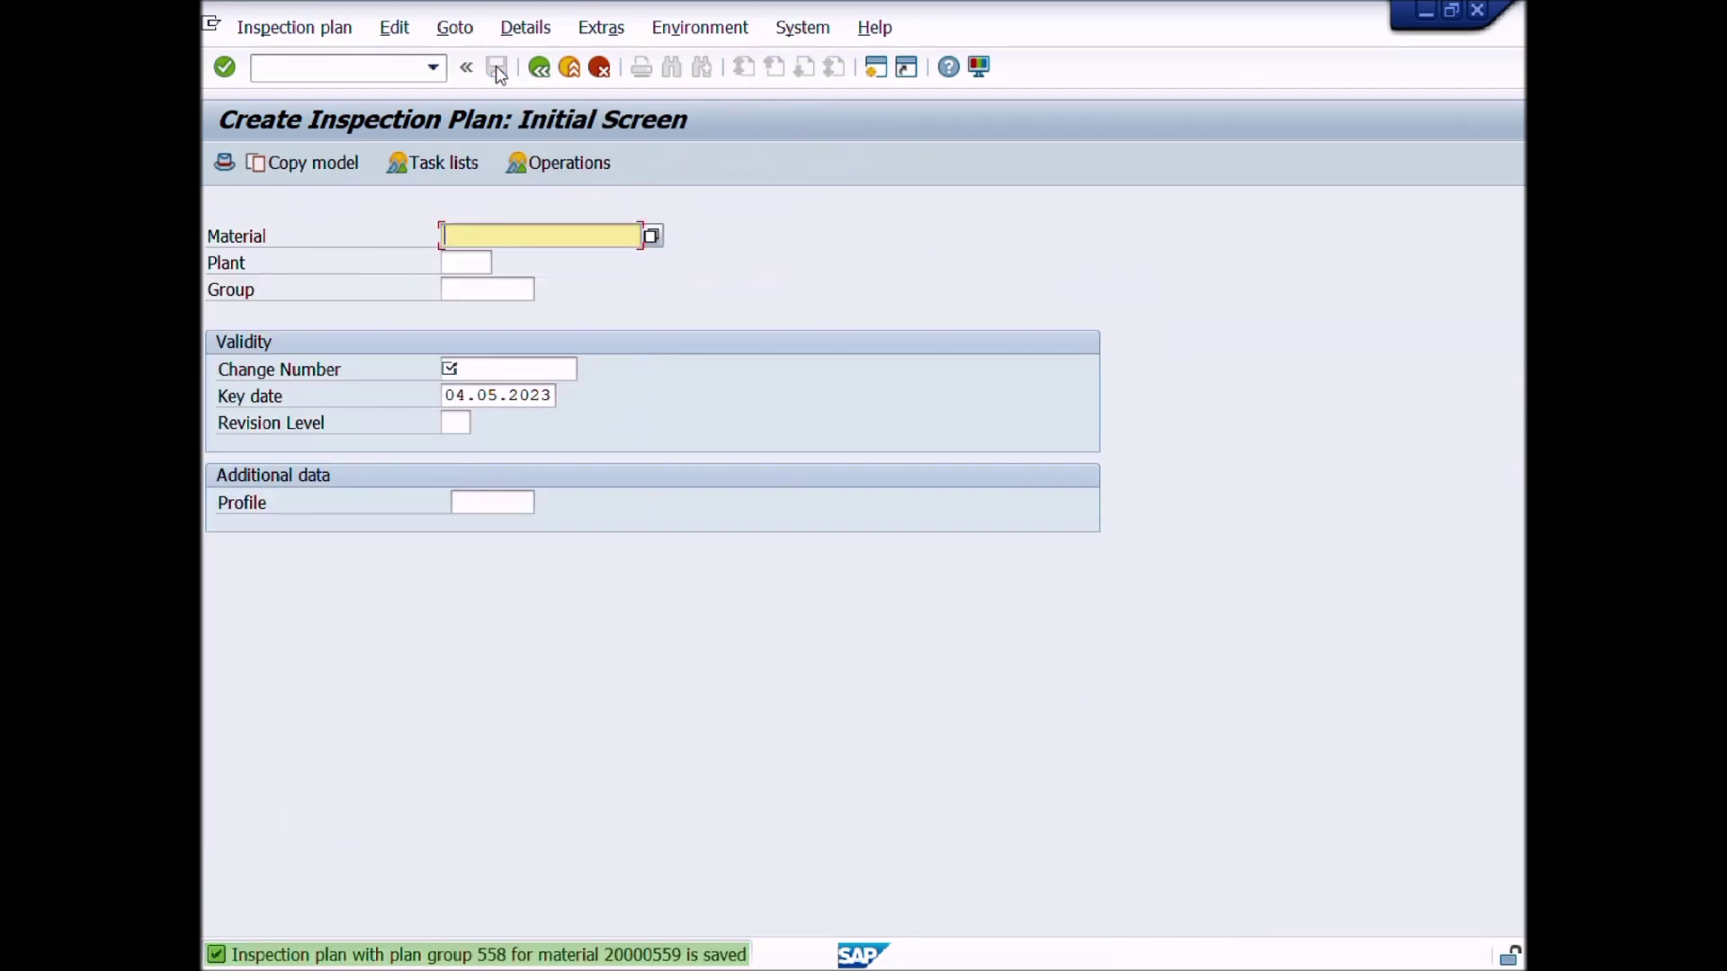